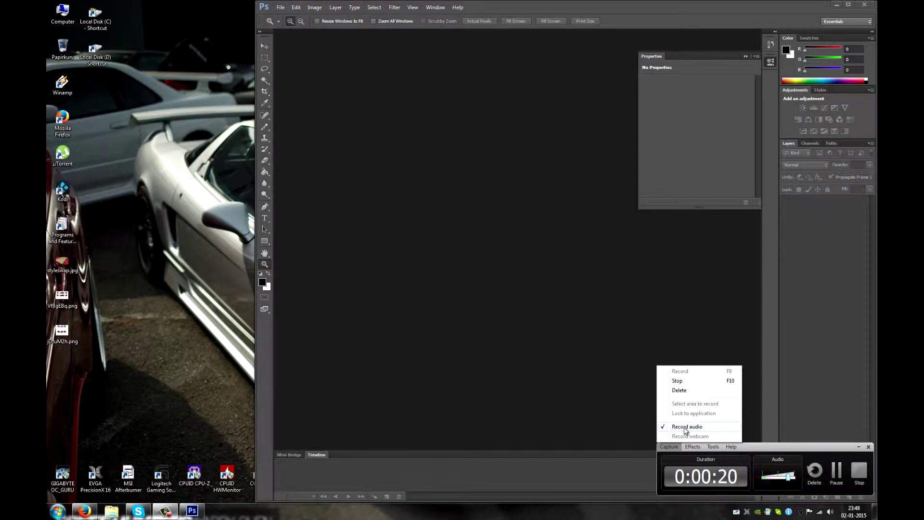
{"action": "left_click", "coordinate": [572, 391]}
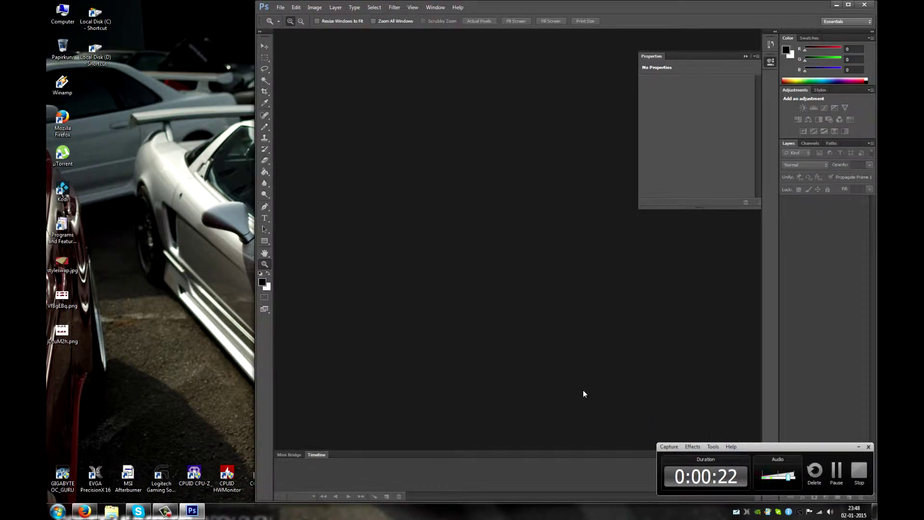
{"action": "left_click", "coordinate": [281, 7]}
{"action": "left_click", "coordinate": [281, 7]}
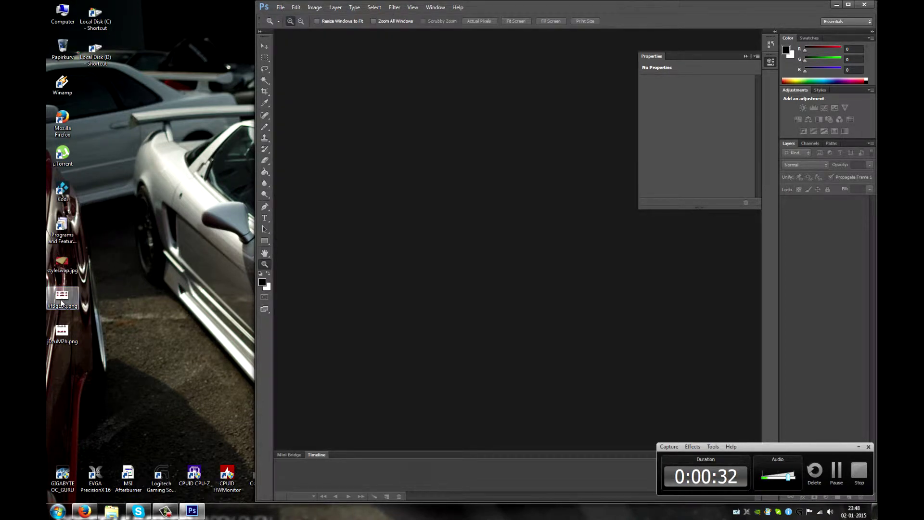
Step: Open the desktop image jDzuM2h.png in Photoshop
{"action": "left_click", "coordinate": [65, 337]}
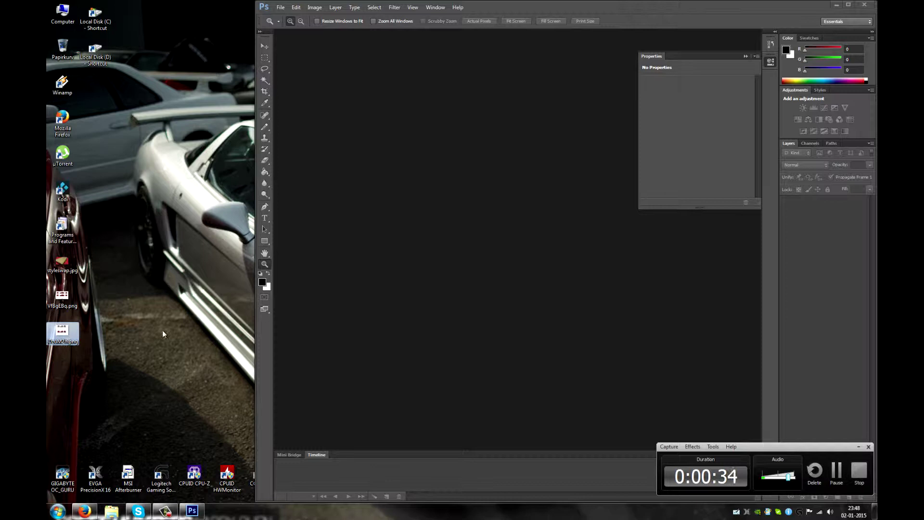
{"action": "left_click", "coordinate": [431, 312]}
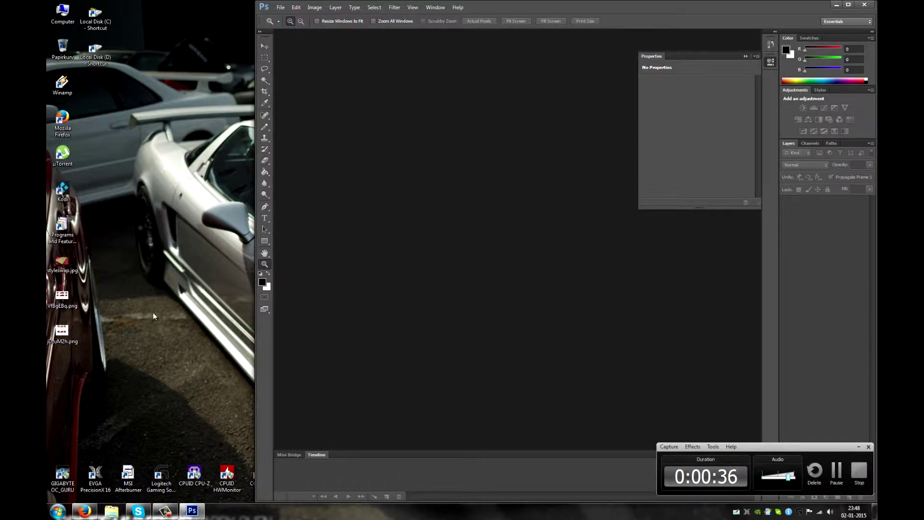
{"action": "left_click", "coordinate": [66, 332]}
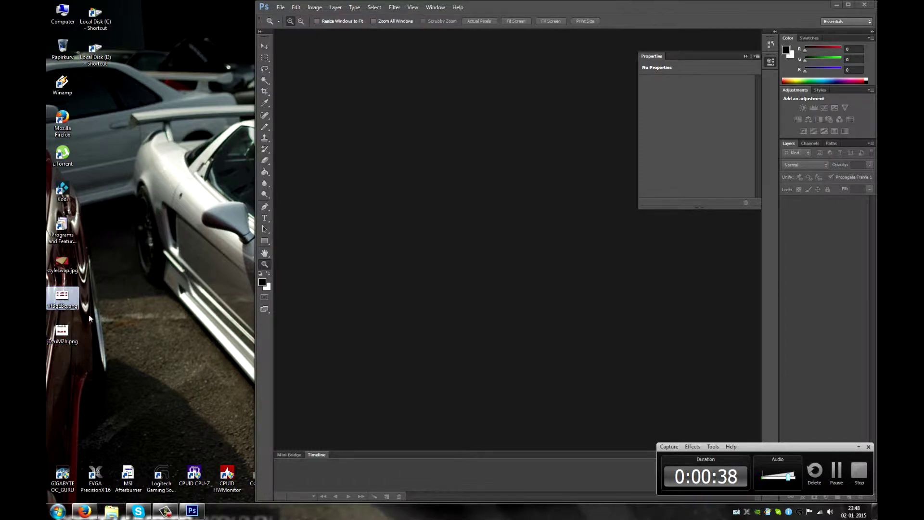
{"action": "left_click_drag", "start_coordinate": [57, 333], "coordinate": [439, 305]}
Step: Choose the Magic Wand tool with a tolerance of 32 and collapse the floating Properties panel
{"action": "left_click", "coordinate": [383, 172]}
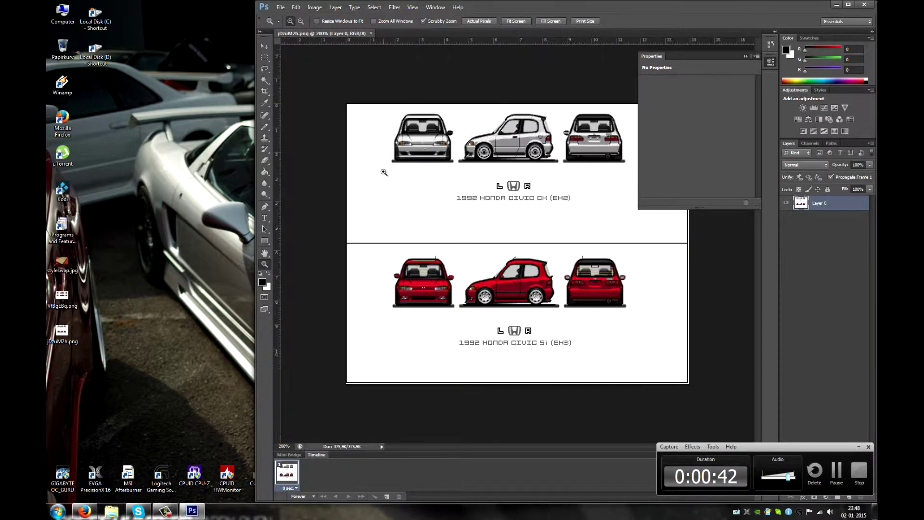
{"action": "left_click", "coordinate": [388, 172]}
{"action": "left_click", "coordinate": [471, 409]}
{"action": "left_click", "coordinate": [444, 341]}
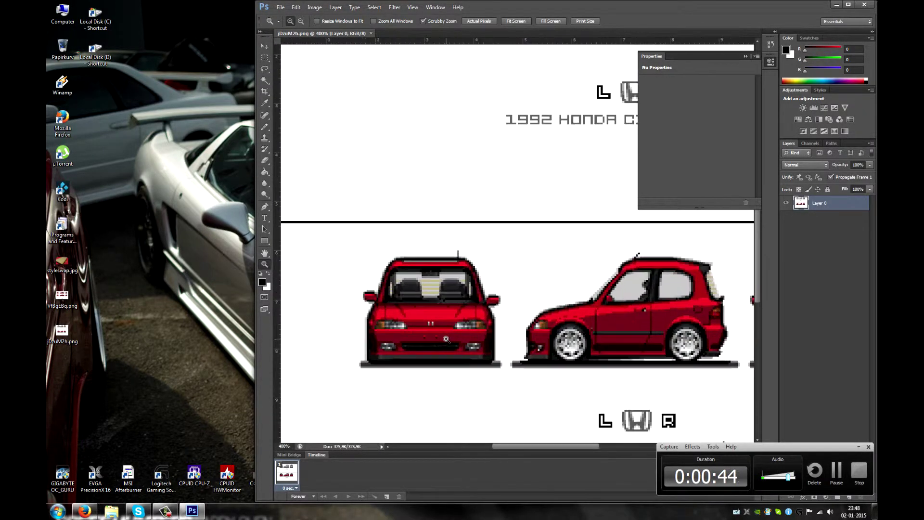
{"action": "left_click", "coordinate": [446, 338]}
{"action": "left_click", "coordinate": [446, 339]}
{"action": "left_click_drag", "start_coordinate": [734, 306], "coordinate": [780, 262]}
{"action": "left_click_drag", "start_coordinate": [359, 264], "coordinate": [559, 251]}
{"action": "left_click", "coordinate": [265, 81]}
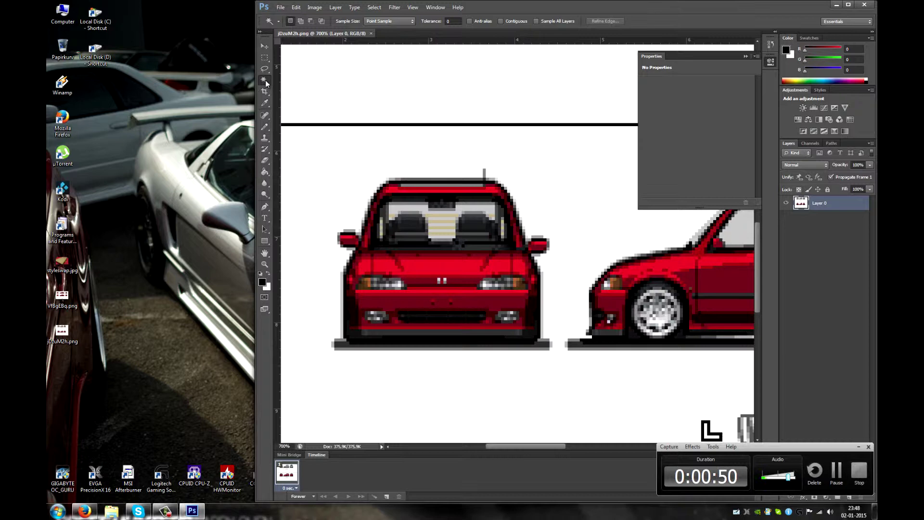
{"action": "left_click", "coordinate": [459, 21]}
{"action": "type", "text": "2"}
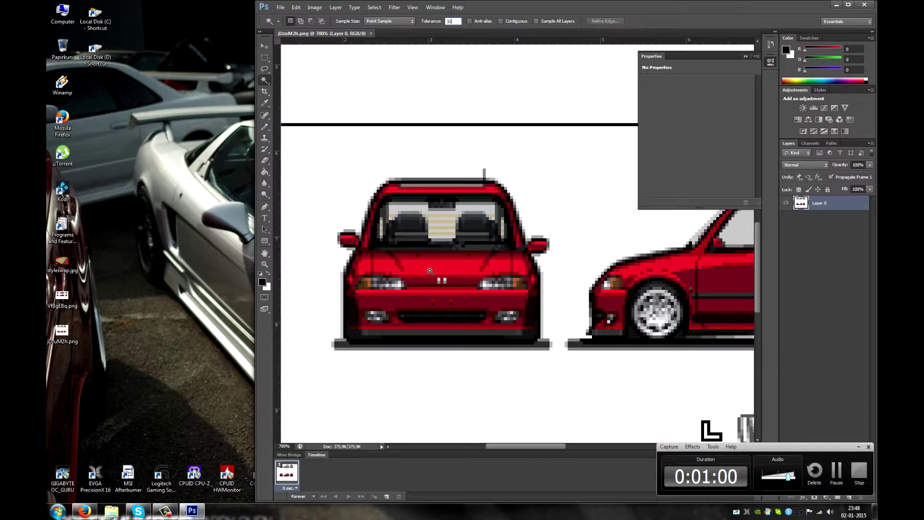
{"action": "left_click", "coordinate": [746, 57]}
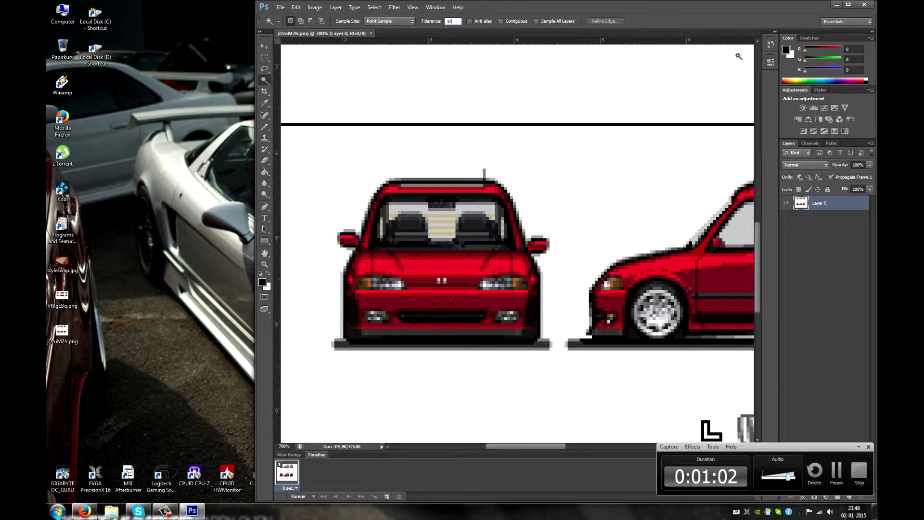
Step: Try selecting the red car's bodywork by sampling several red shades on the front view at tolerance 32
{"action": "left_click", "coordinate": [433, 270]}
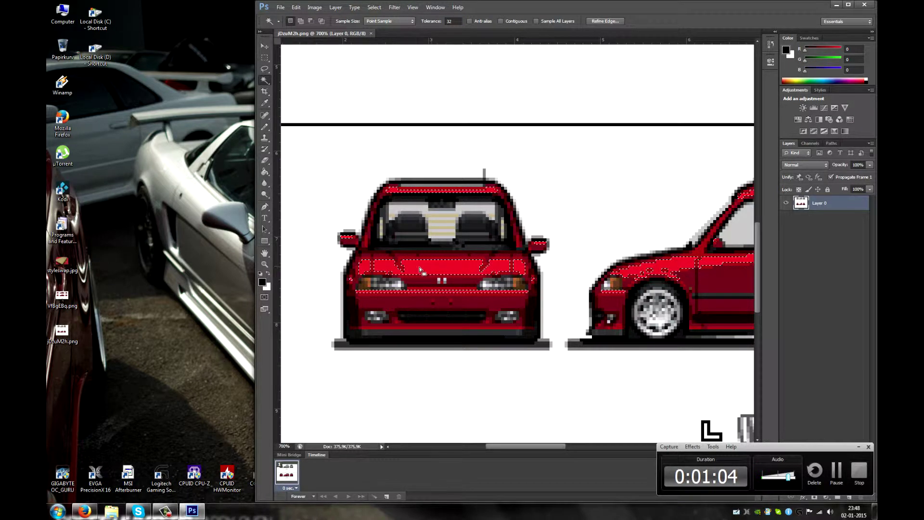
{"action": "left_click", "coordinate": [380, 256], "text": "shift"}
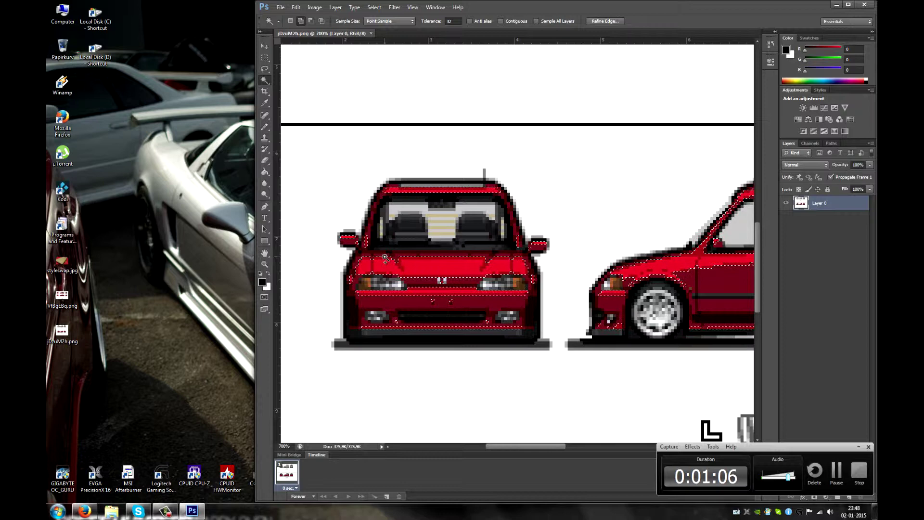
{"action": "left_click", "coordinate": [362, 274]}
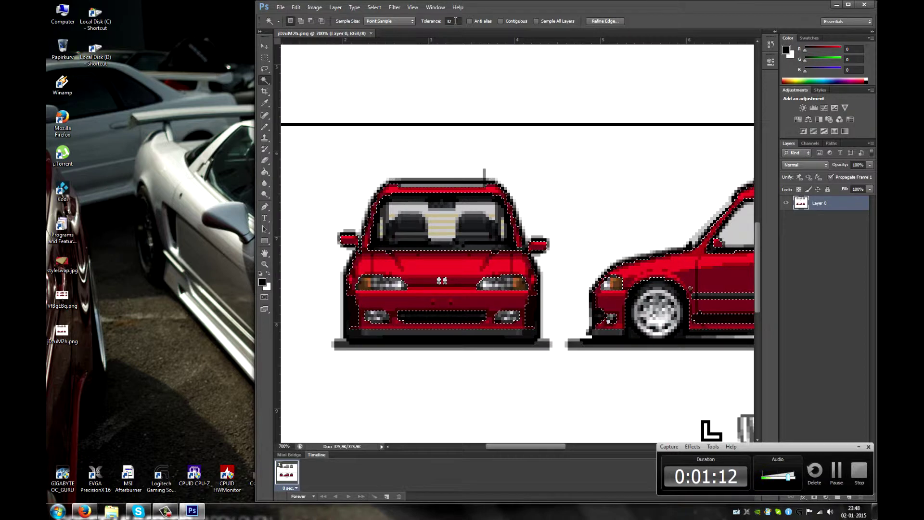
Step: Clear the current selection and set the Magic Wand tolerance to 0
{"action": "left_click_drag", "start_coordinate": [455, 21], "coordinate": [366, 25]}
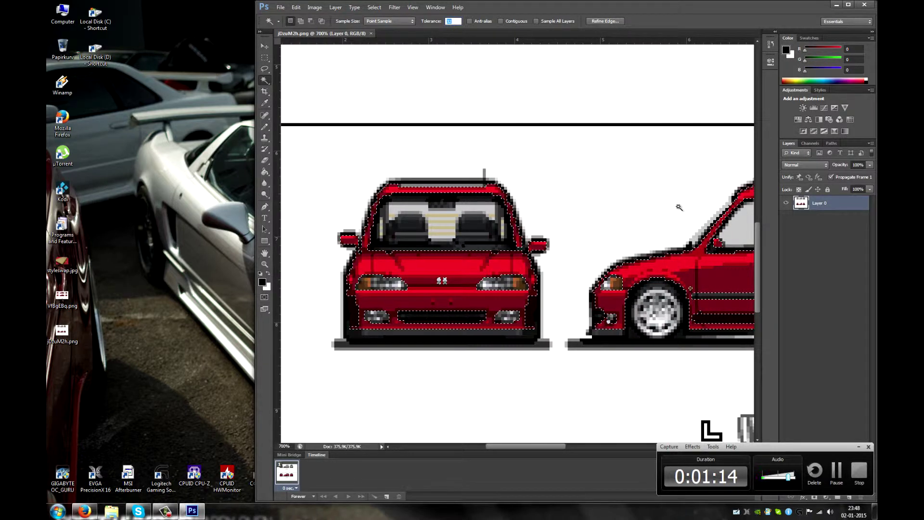
{"action": "key", "text": "BackSpace"}
{"action": "left_click", "coordinate": [640, 212]}
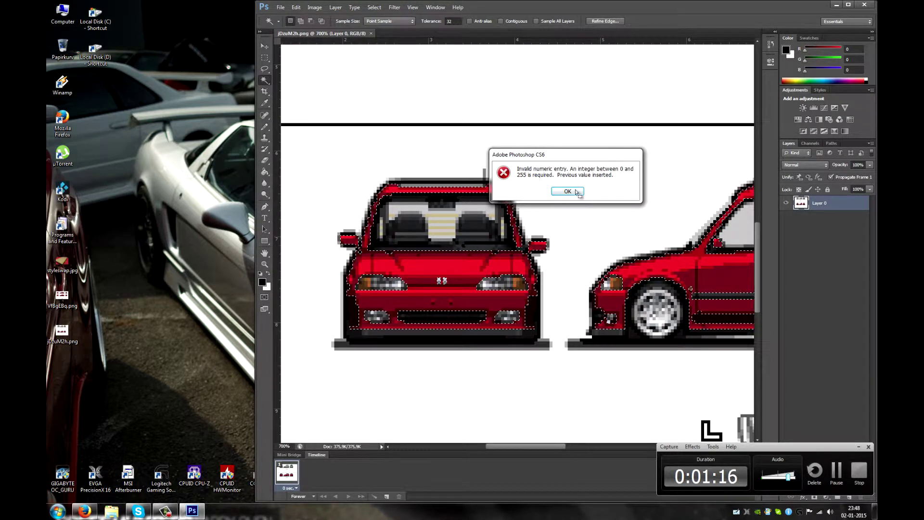
{"action": "key", "text": "Return"}
{"action": "key", "text": "ctrl+d"}
{"action": "double_click", "coordinate": [456, 21]}
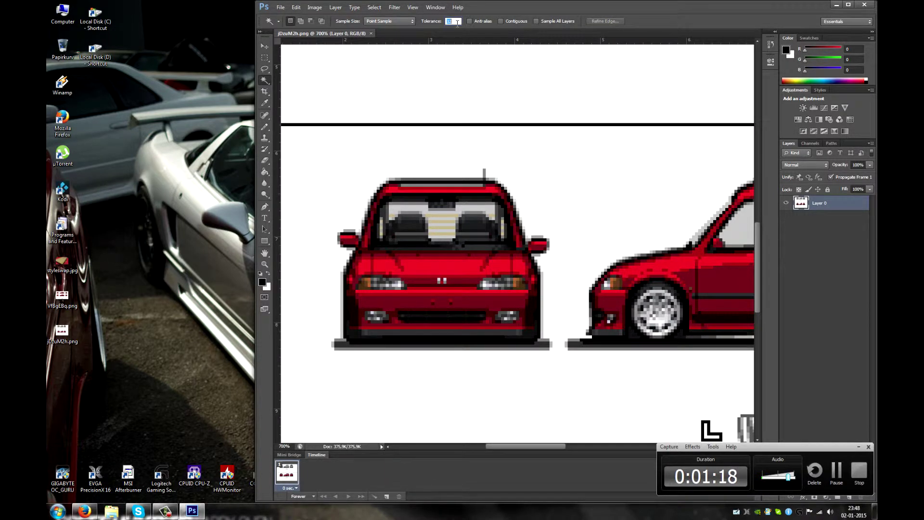
{"action": "left_click", "coordinate": [523, 192]}
{"action": "left_click_drag", "start_coordinate": [641, 201], "coordinate": [594, 202]}
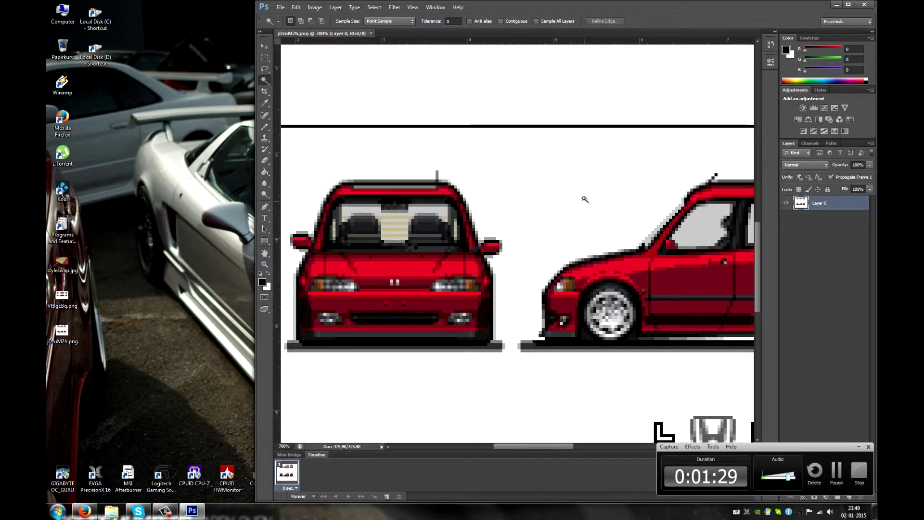
Step: Try sampling the hood of the red front-view car with Contiguous enabled, and deselect
{"action": "left_click", "coordinate": [515, 22]}
{"action": "left_click", "coordinate": [410, 269]}
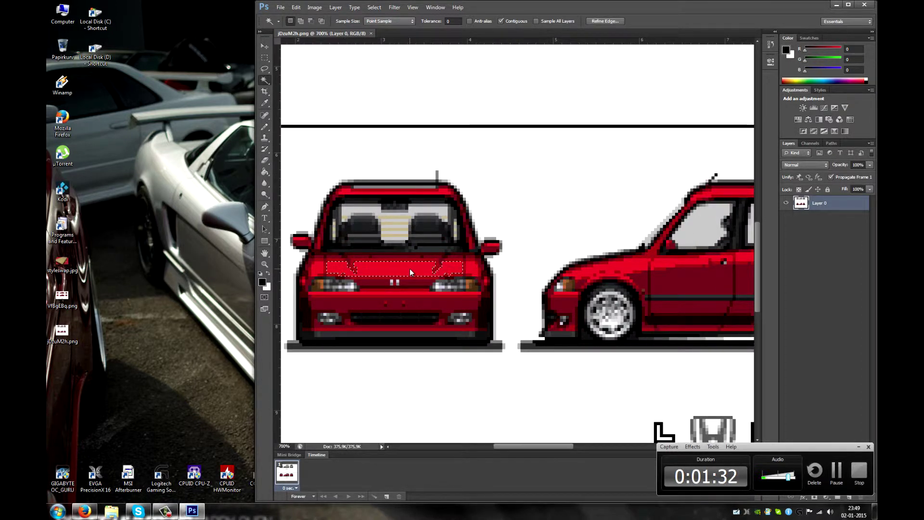
{"action": "left_click", "coordinate": [360, 270], "text": "shift"}
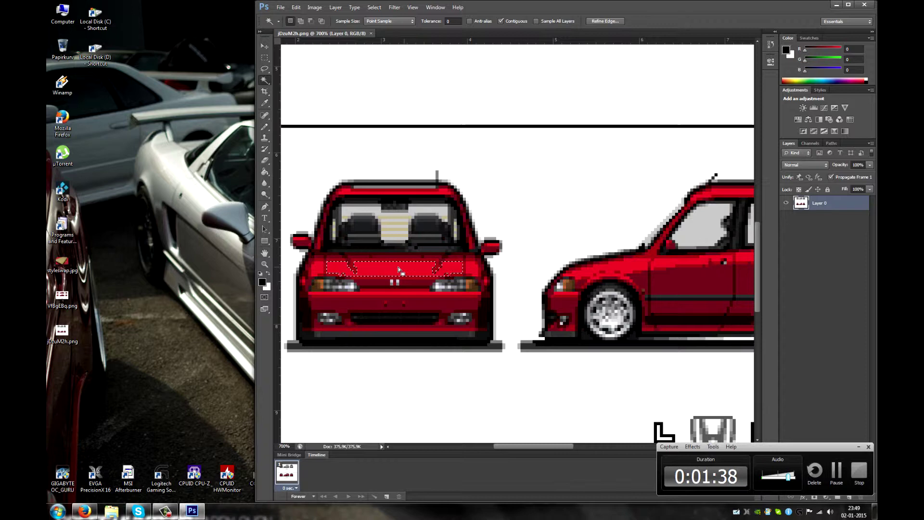
{"action": "key", "text": "ctrl+d"}
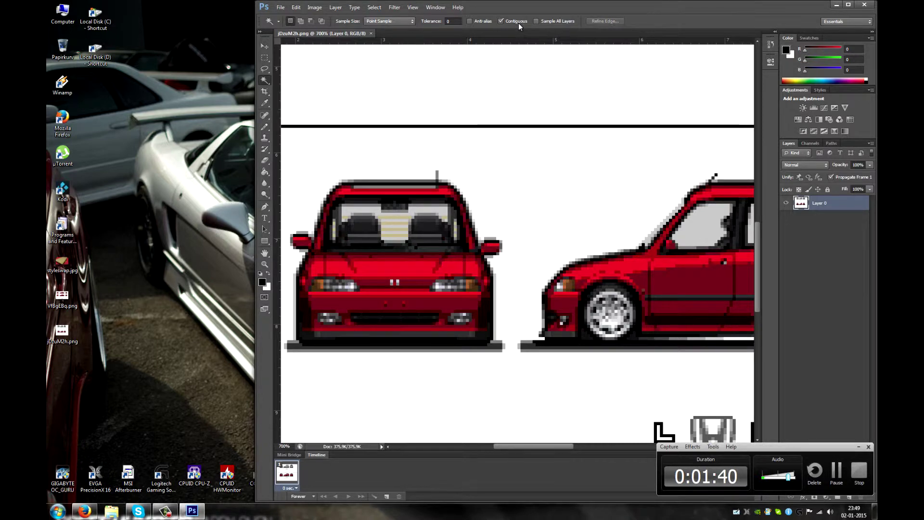
Step: Select the hood's bright red throughout the image with Contiguous off, and maximize the Photoshop window
{"action": "left_click_drag", "start_coordinate": [437, 190], "coordinate": [485, 169]}
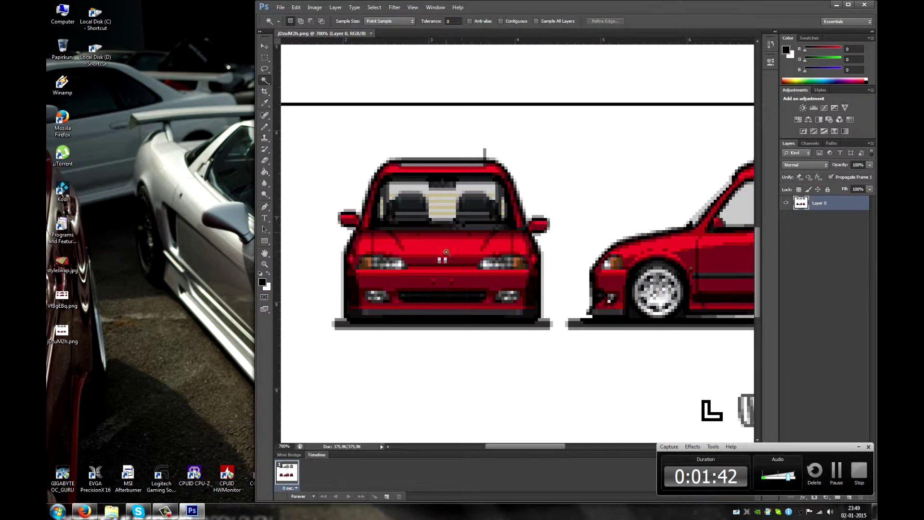
{"action": "left_click", "coordinate": [397, 247]}
{"action": "key", "text": "shift"}
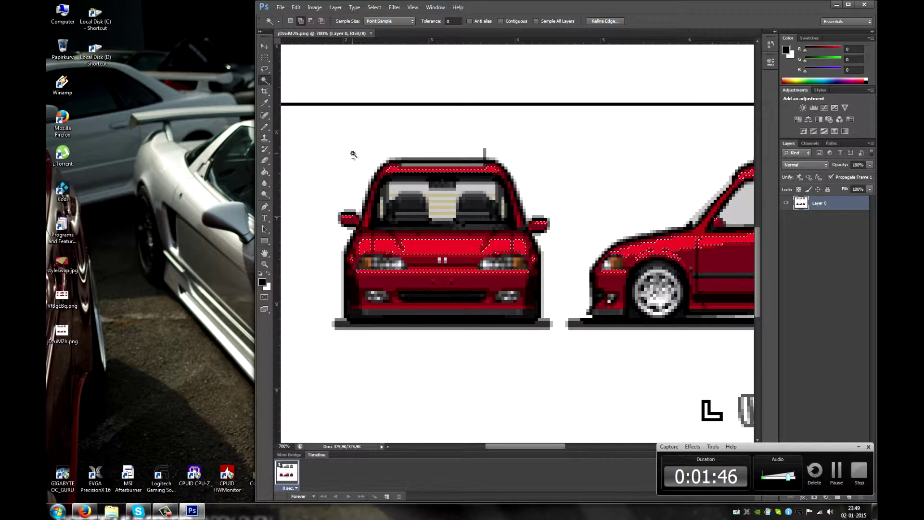
{"action": "left_click", "coordinate": [849, 5]}
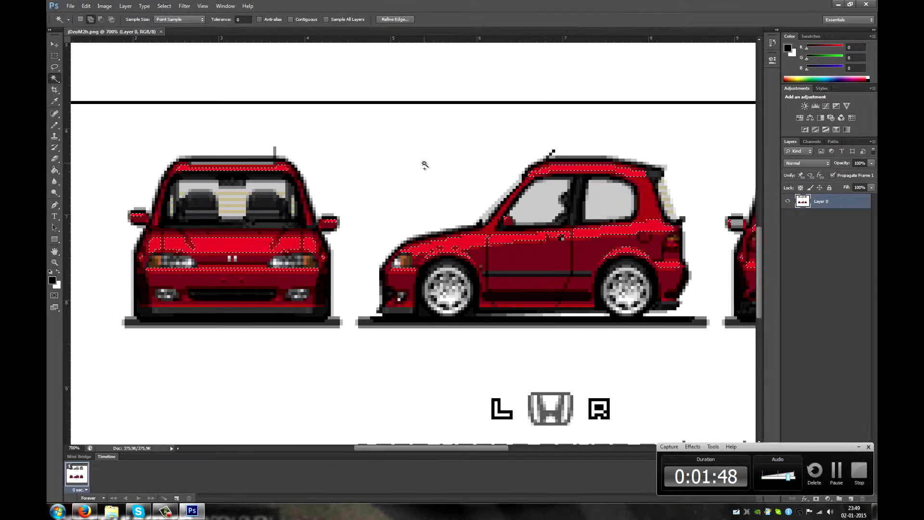
{"action": "left_click", "coordinate": [860, 447]}
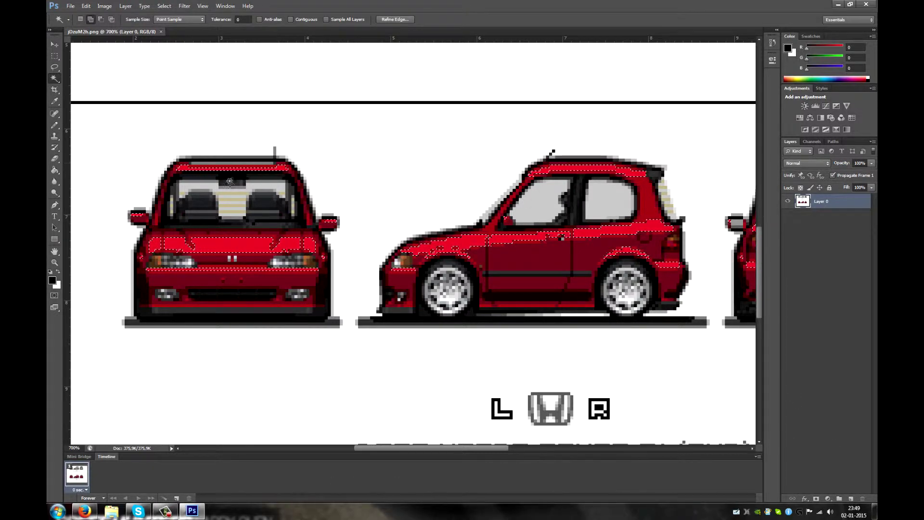
Step: Add the remaining red and dark red shades of the car's bodywork to the selection
{"action": "left_click", "coordinate": [168, 235]}
{"action": "left_click", "coordinate": [159, 233]}
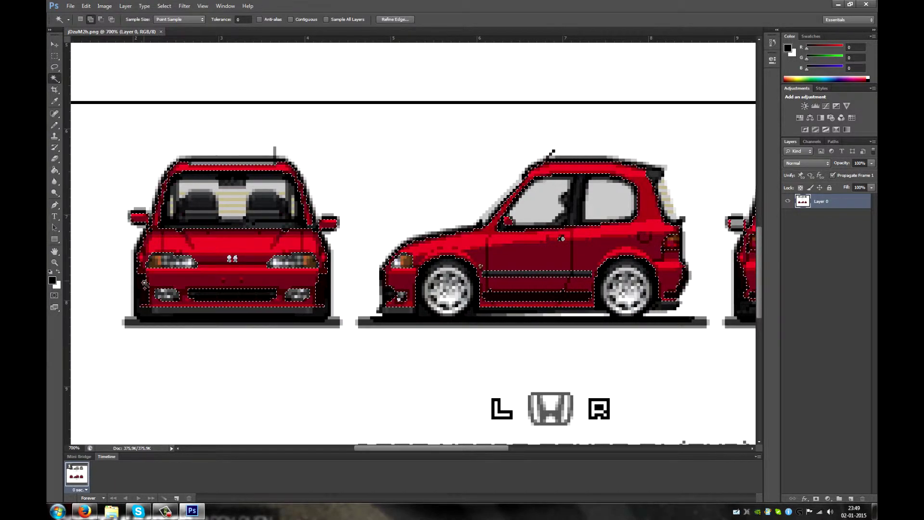
{"action": "left_click_drag", "start_coordinate": [590, 167], "coordinate": [495, 196]}
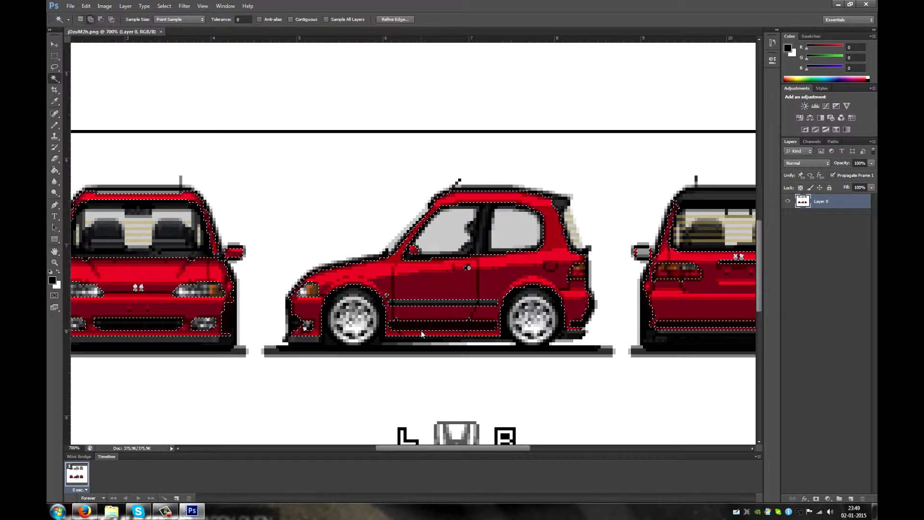
{"action": "left_click", "coordinate": [333, 272]}
{"action": "left_click_drag", "start_coordinate": [334, 272], "coordinate": [372, 268]}
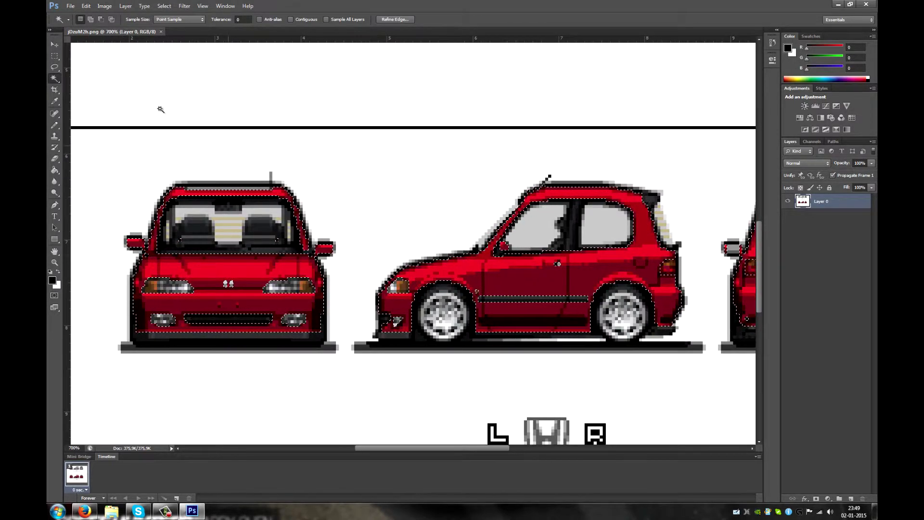
Step: Copy the selected red bodywork to a new layer and check it by temporarily hiding Layer 0
{"action": "left_click", "coordinate": [55, 55]}
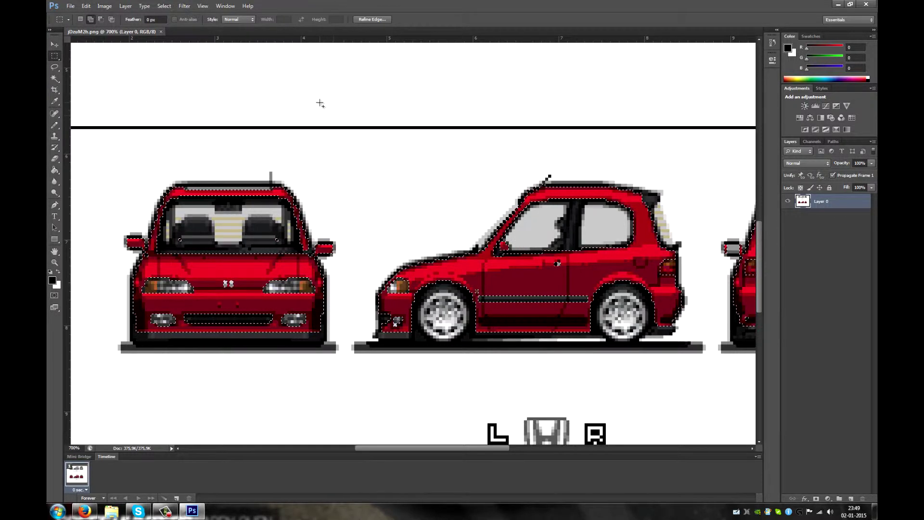
{"action": "right_click", "coordinate": [210, 267]}
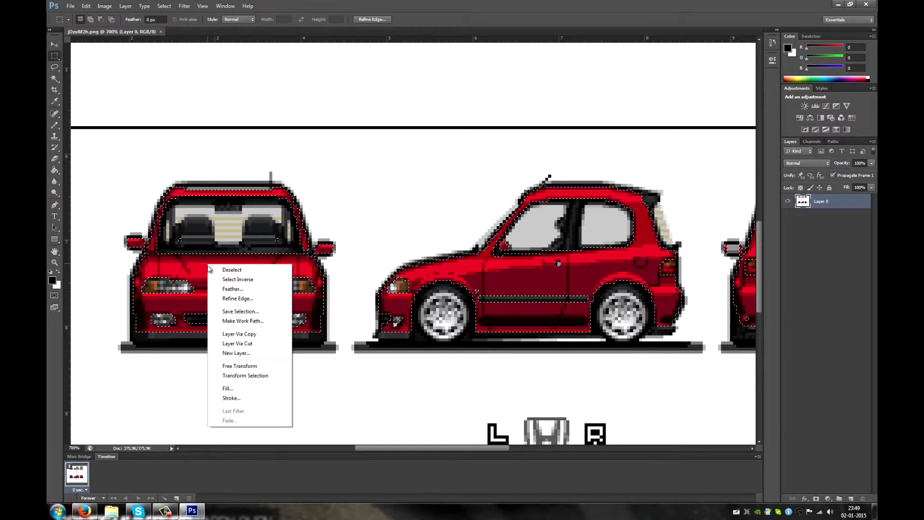
{"action": "left_click", "coordinate": [233, 335]}
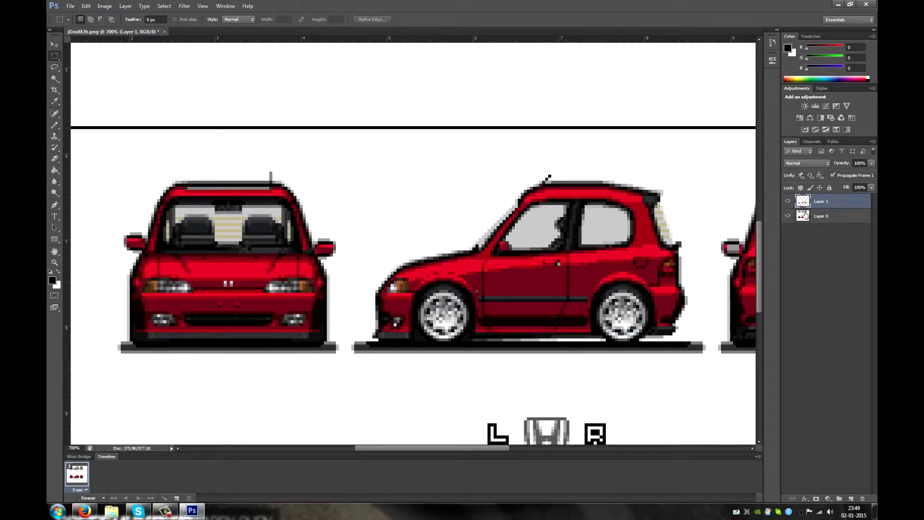
{"action": "left_click", "coordinate": [789, 217]}
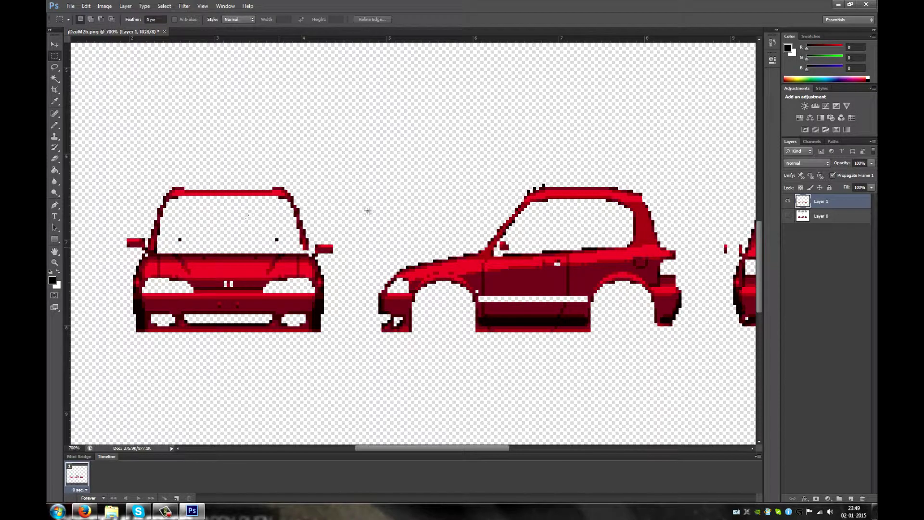
{"action": "left_click", "coordinate": [789, 217]}
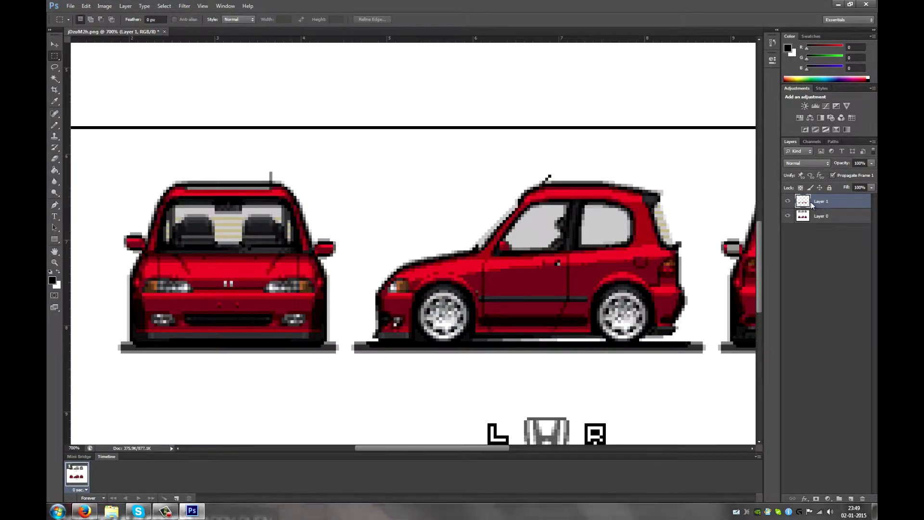
Step: Colorize the bodywork layer green using Hue/Saturation, setting the hue to 100 and a moderate saturation
{"action": "left_click", "coordinate": [105, 6]}
{"action": "mouse_move", "coordinate": [113, 27]}
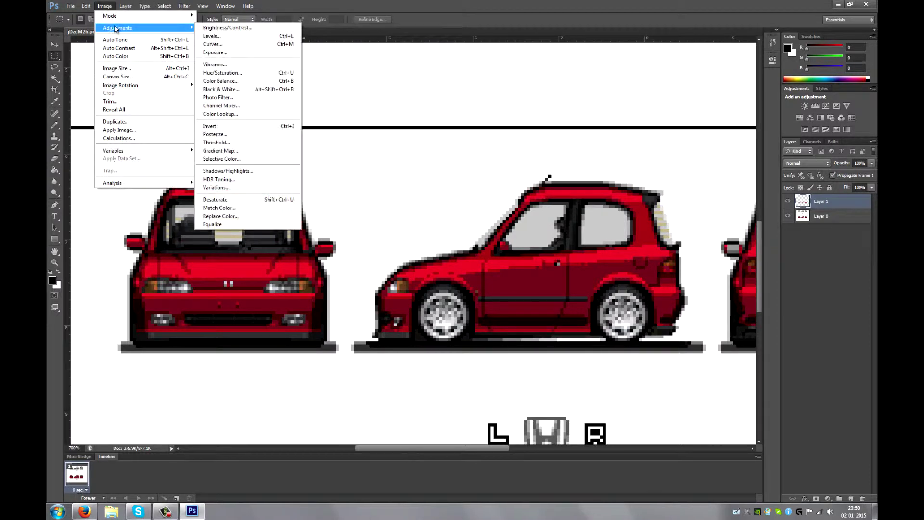
{"action": "left_click", "coordinate": [216, 73]}
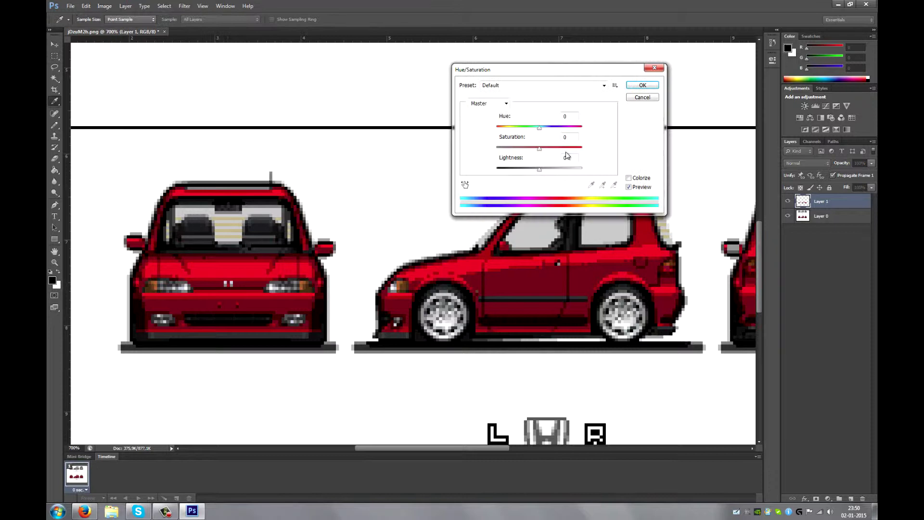
{"action": "left_click", "coordinate": [629, 178]}
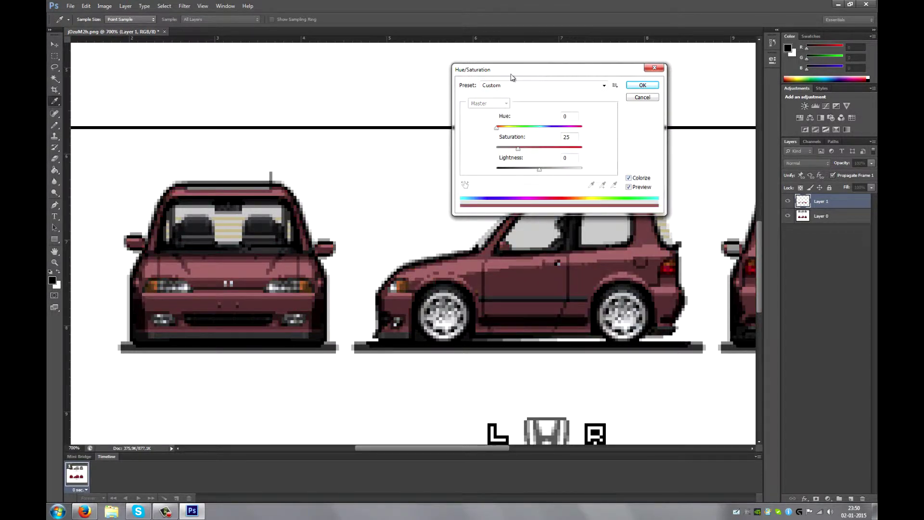
{"action": "left_click_drag", "start_coordinate": [511, 77], "coordinate": [399, 51]}
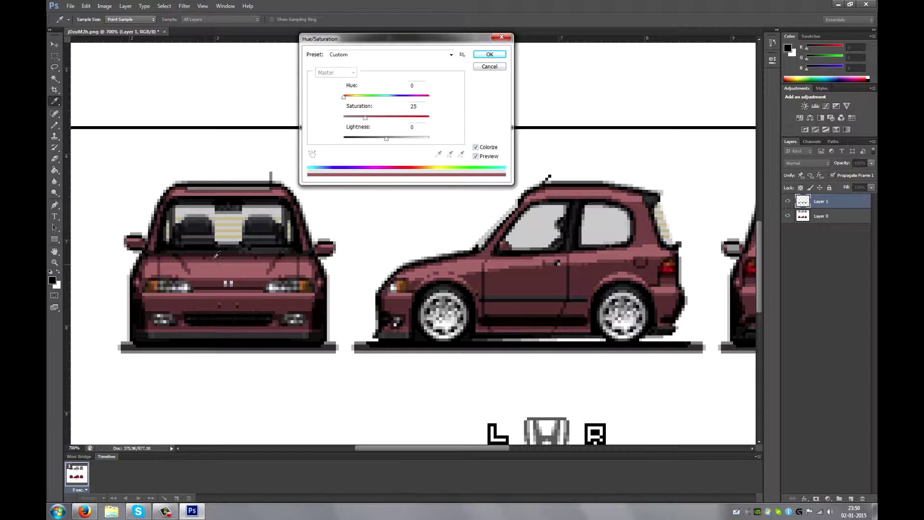
{"action": "left_click_drag", "start_coordinate": [344, 97], "coordinate": [400, 121]}
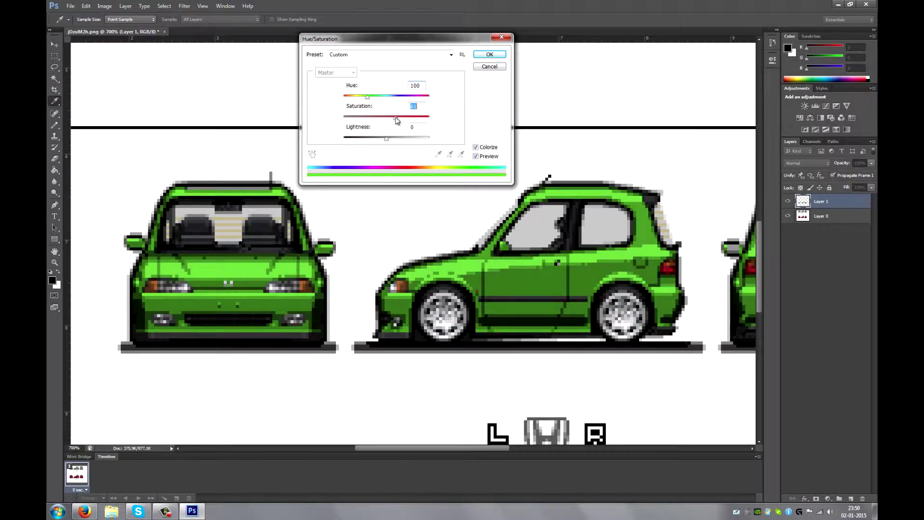
{"action": "left_click_drag", "start_coordinate": [394, 120], "coordinate": [389, 120]}
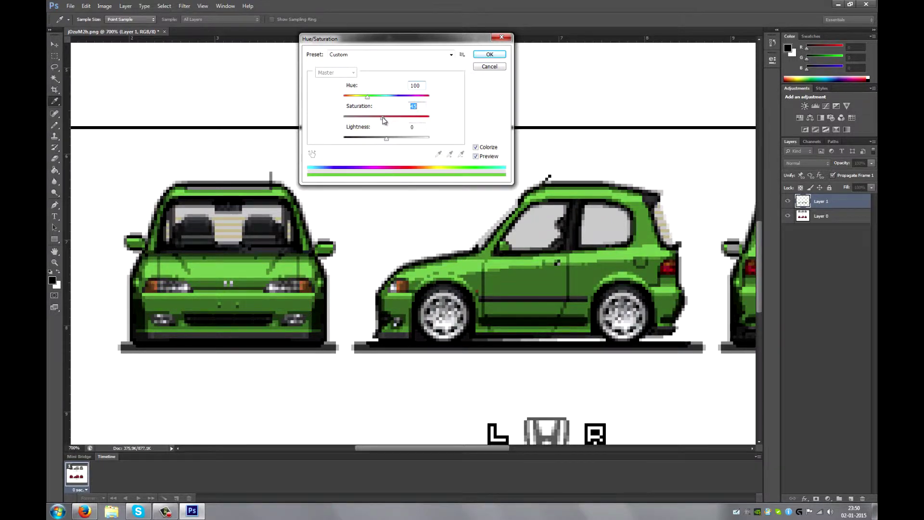
{"action": "left_click", "coordinate": [489, 55]}
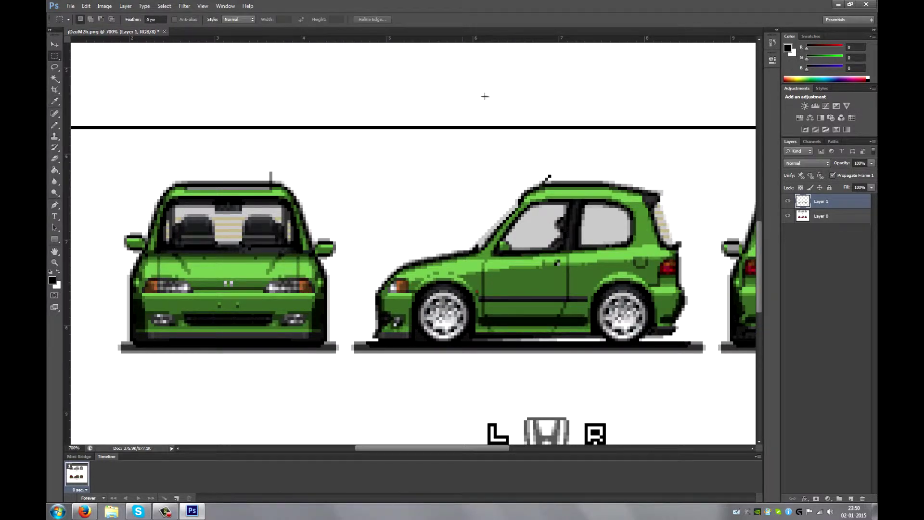
{"action": "left_click_drag", "start_coordinate": [392, 213], "coordinate": [375, 237]}
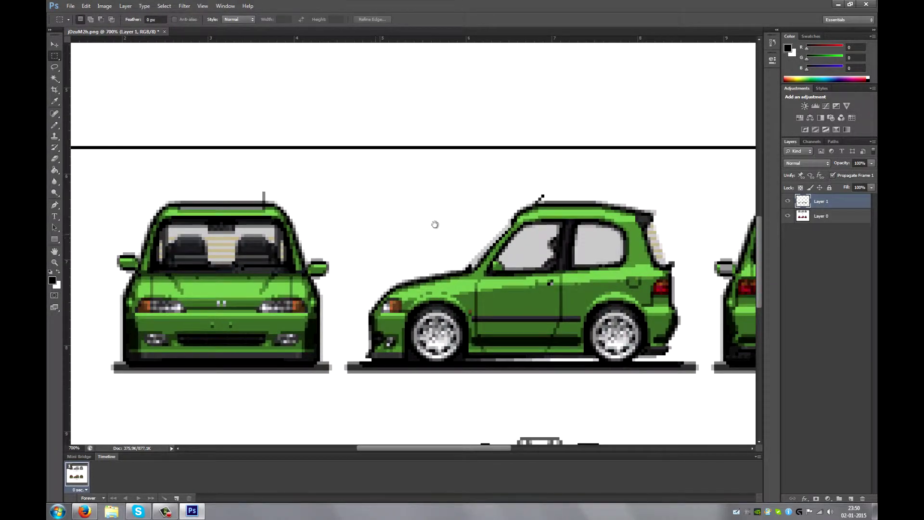
{"action": "left_click_drag", "start_coordinate": [435, 225], "coordinate": [422, 223]}
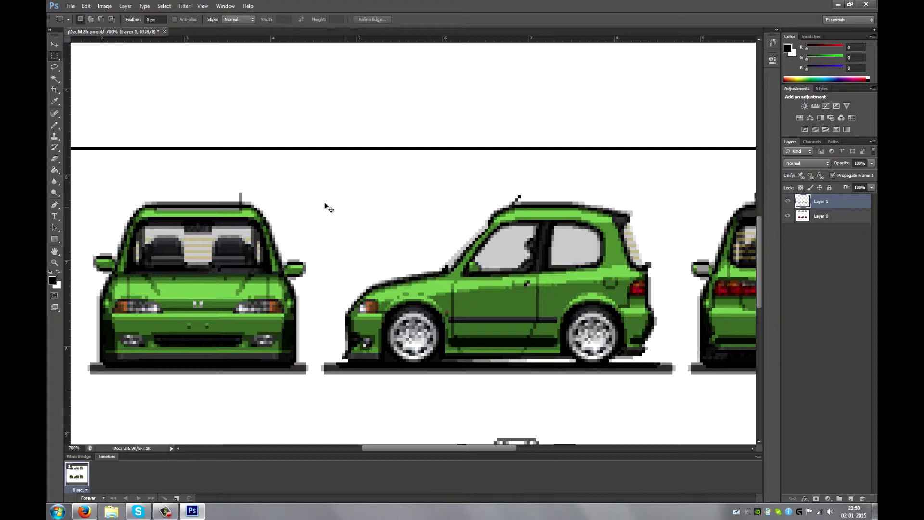
{"action": "left_click", "coordinate": [104, 6]}
{"action": "left_click", "coordinate": [124, 30]}
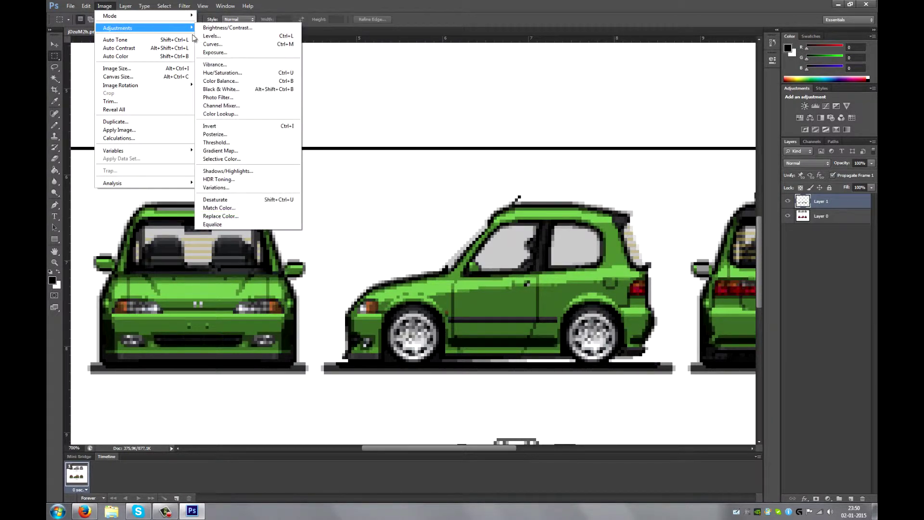
{"action": "left_click", "coordinate": [514, 136]}
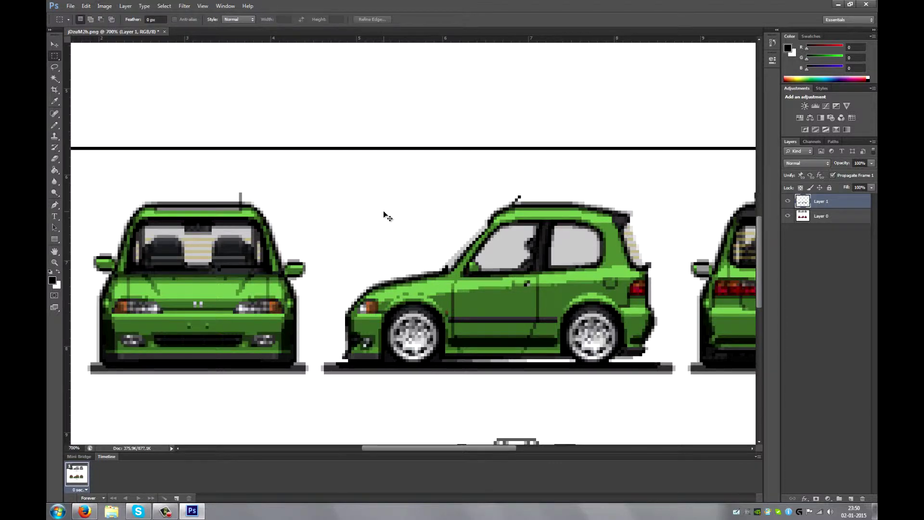
{"action": "key", "text": "ctrl+u"}
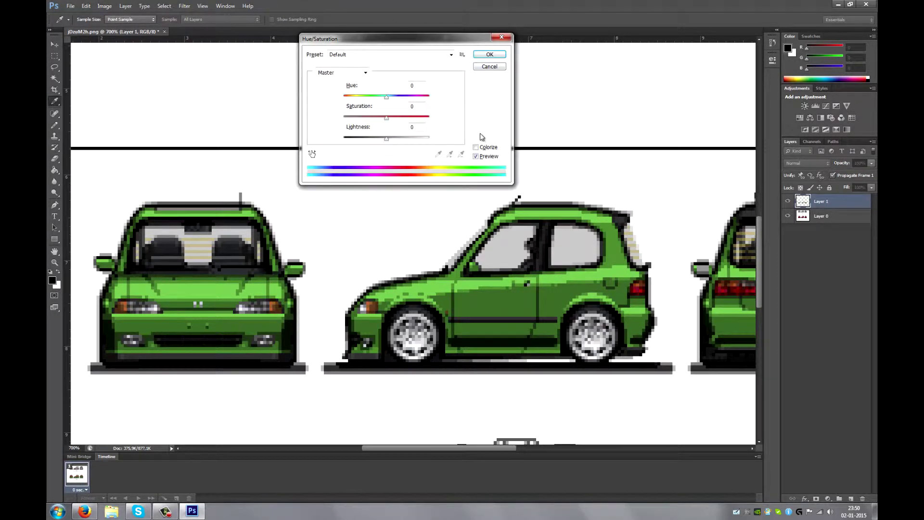
{"action": "left_click", "coordinate": [489, 66]}
{"action": "key", "text": "m"}
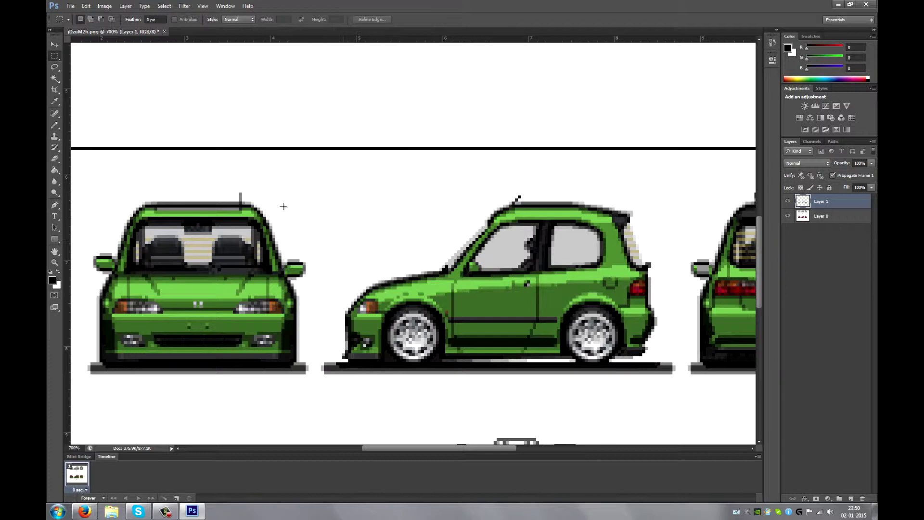
Step: Try brightening the green bodywork layer using Levels, with the white input at 238 and midtones at 1.20
{"action": "left_click", "coordinate": [104, 5]}
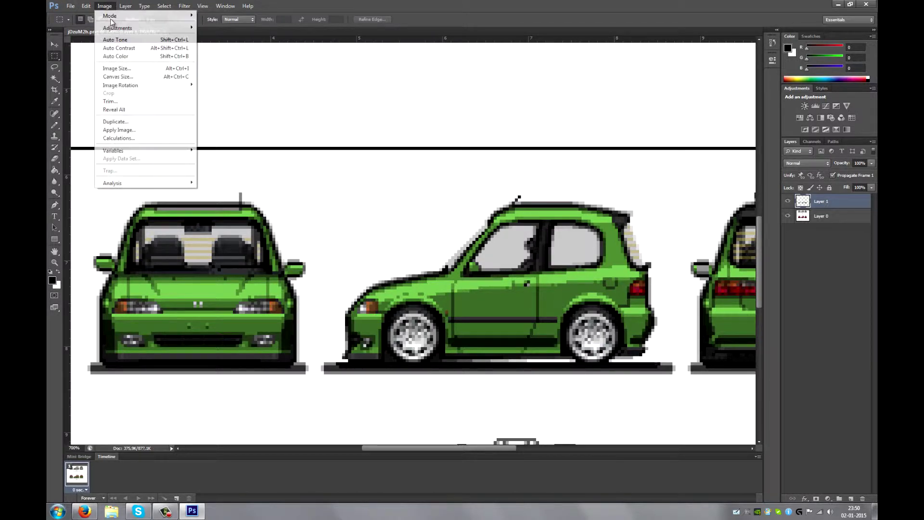
{"action": "mouse_move", "coordinate": [183, 28]}
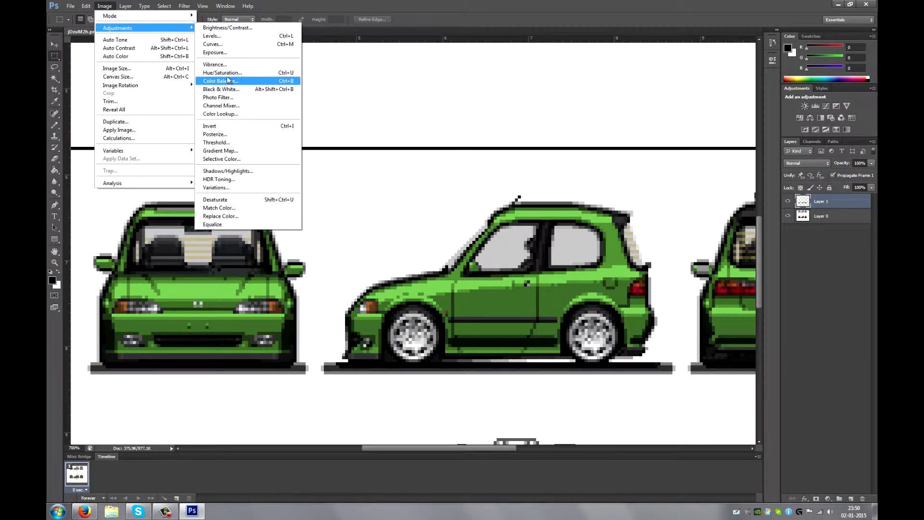
{"action": "left_click", "coordinate": [238, 40]}
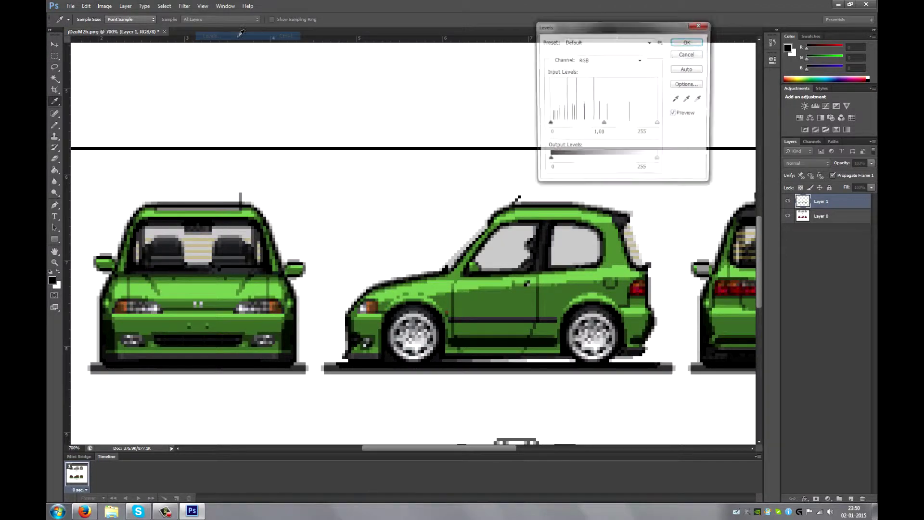
{"action": "left_click_drag", "start_coordinate": [607, 37], "coordinate": [353, 40]}
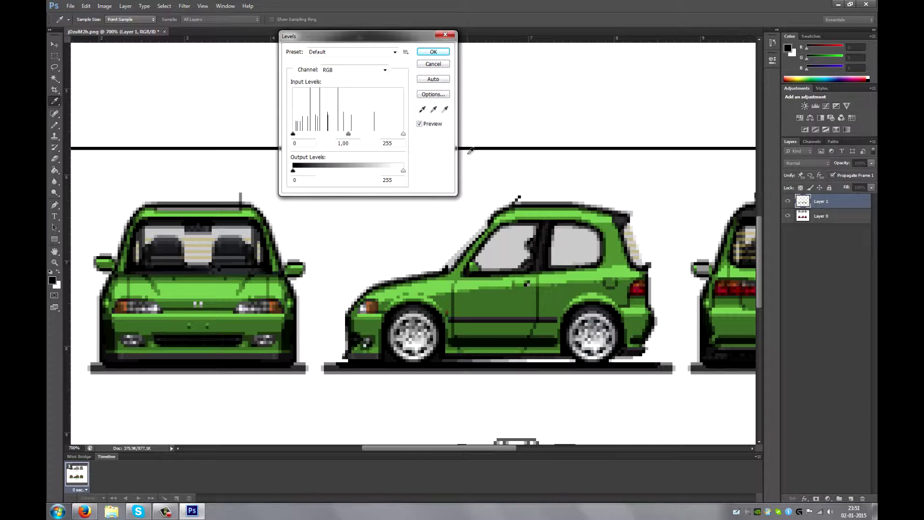
{"action": "left_click", "coordinate": [165, 512]}
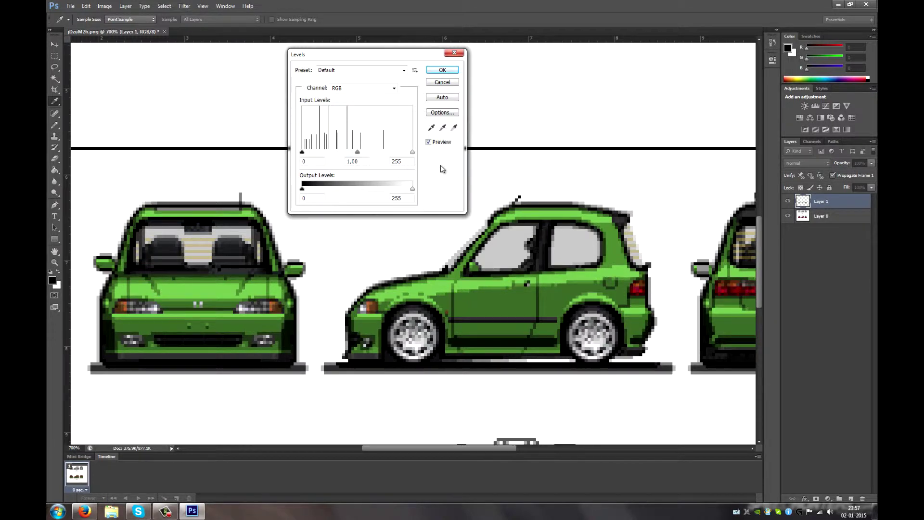
{"action": "left_click_drag", "start_coordinate": [385, 58], "coordinate": [385, 103]}
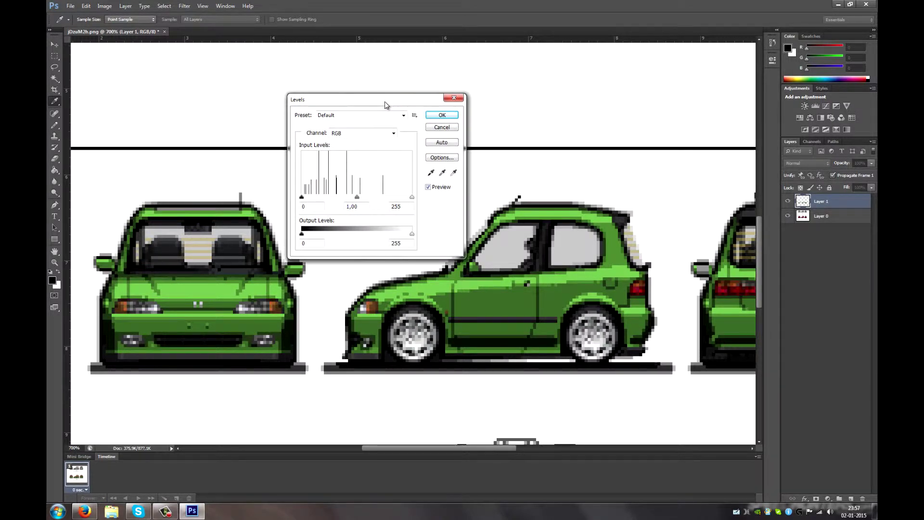
{"action": "mouse_move", "coordinate": [413, 198]}
{"action": "left_mouse_down"}
{"action": "mouse_move", "coordinate": [375, 197]}
{"action": "mouse_move", "coordinate": [405, 197]}
{"action": "left_mouse_up"}
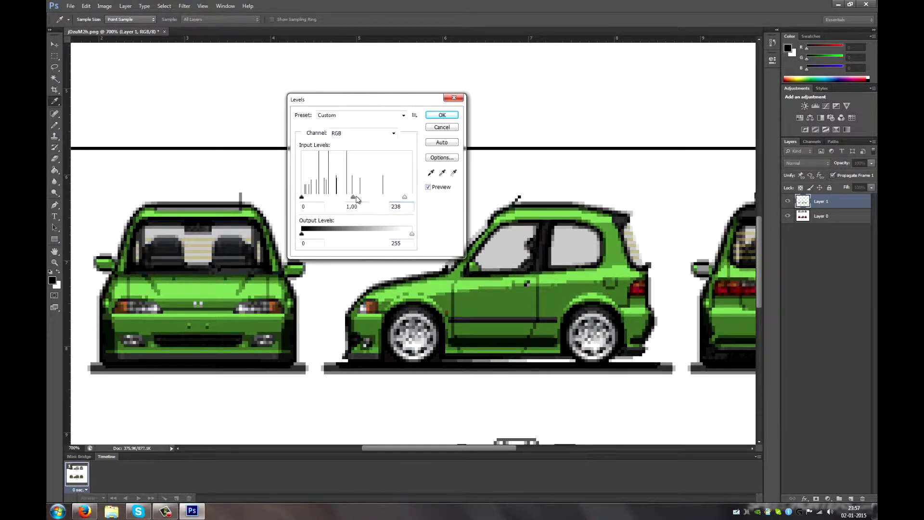
{"action": "left_click_drag", "start_coordinate": [357, 199], "coordinate": [348, 199]}
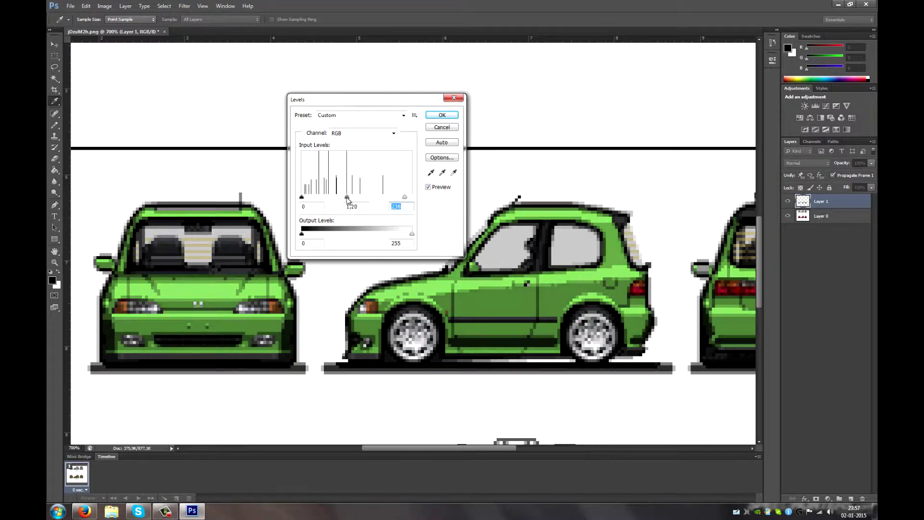
{"action": "left_click", "coordinate": [442, 127]}
{"action": "key", "text": "m"}
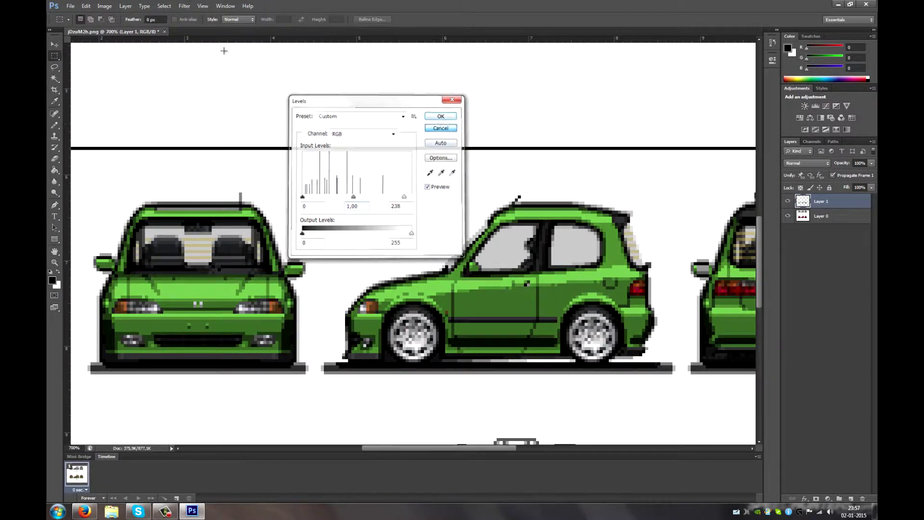
Step: Try darkening only the brightest green shade of the bodywork with a Levels midtone adjustment, and deselect
{"action": "left_click", "coordinate": [55, 78]}
{"action": "left_click", "coordinate": [449, 287]}
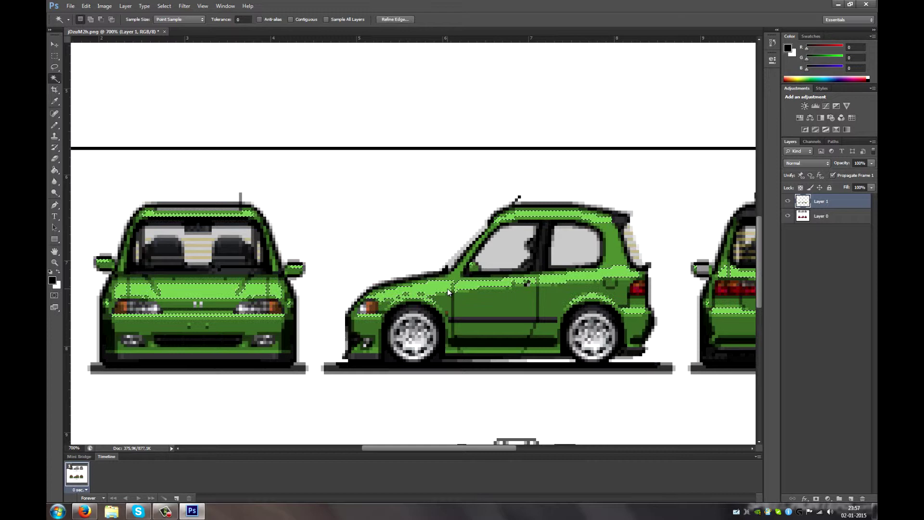
{"action": "key", "text": "ctrl+l"}
{"action": "left_click_drag", "start_coordinate": [356, 198], "coordinate": [365, 201]}
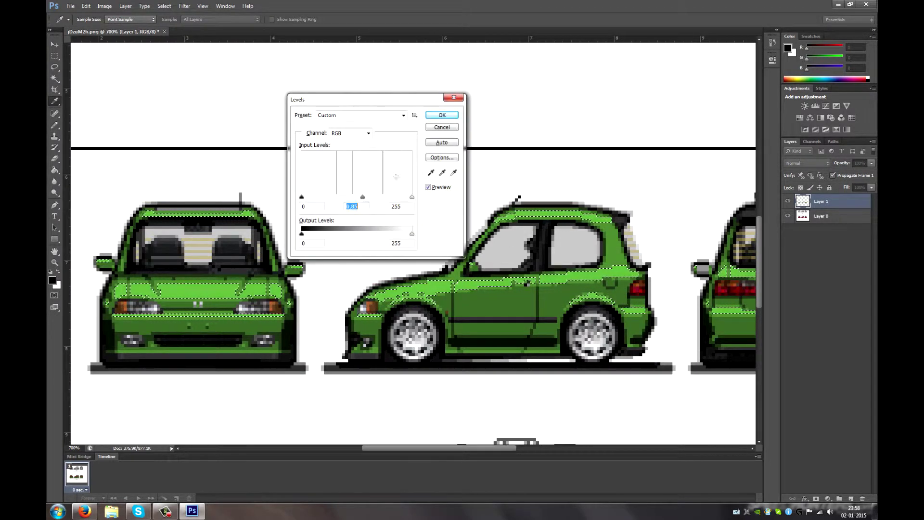
{"action": "left_click", "coordinate": [450, 127]}
{"action": "key", "text": "ctrl+d"}
{"action": "key", "text": "m"}
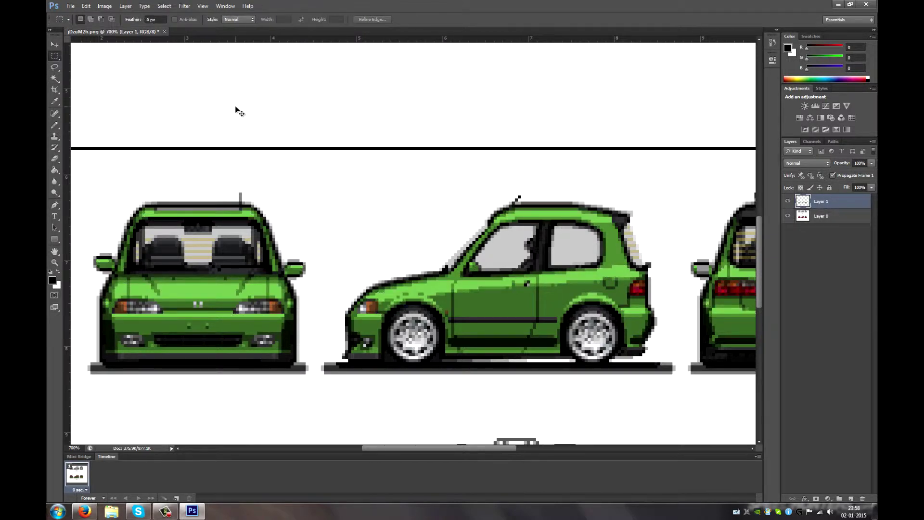
Step: Increase the green bodywork's contrast using Levels, with the white input at 194 and midtones at about 0.83
{"action": "key", "text": "ctrl+l"}
{"action": "left_click_drag", "start_coordinate": [412, 198], "coordinate": [350, 200]}
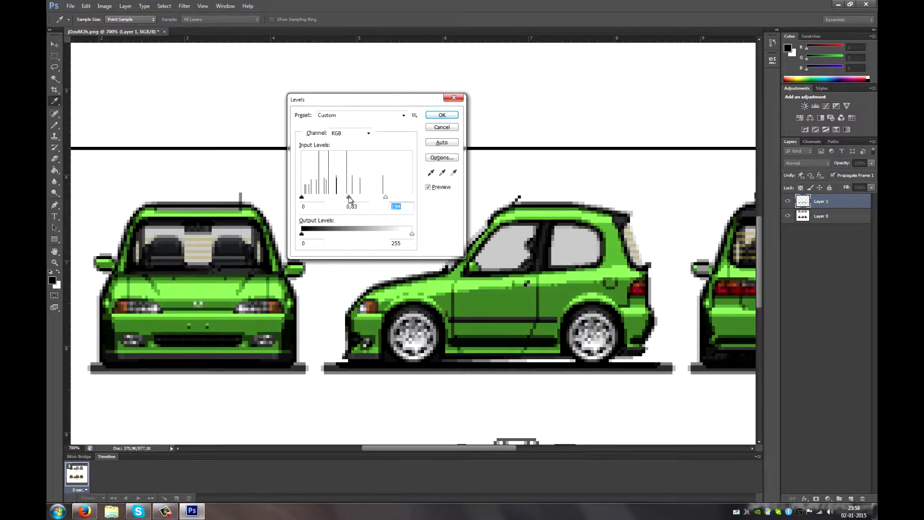
{"action": "left_click_drag", "start_coordinate": [348, 195], "coordinate": [349, 197]}
{"action": "left_click", "coordinate": [442, 115]}
{"action": "key", "text": "m"}
{"action": "left_click_drag", "start_coordinate": [498, 194], "coordinate": [619, 149]}
{"action": "left_click_drag", "start_coordinate": [451, 151], "coordinate": [475, 149]}
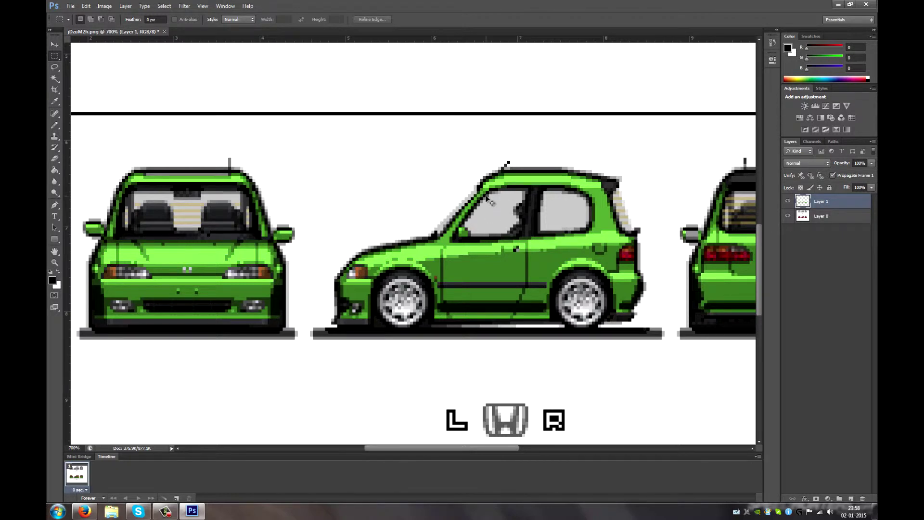
{"action": "key", "text": "ctrl+l"}
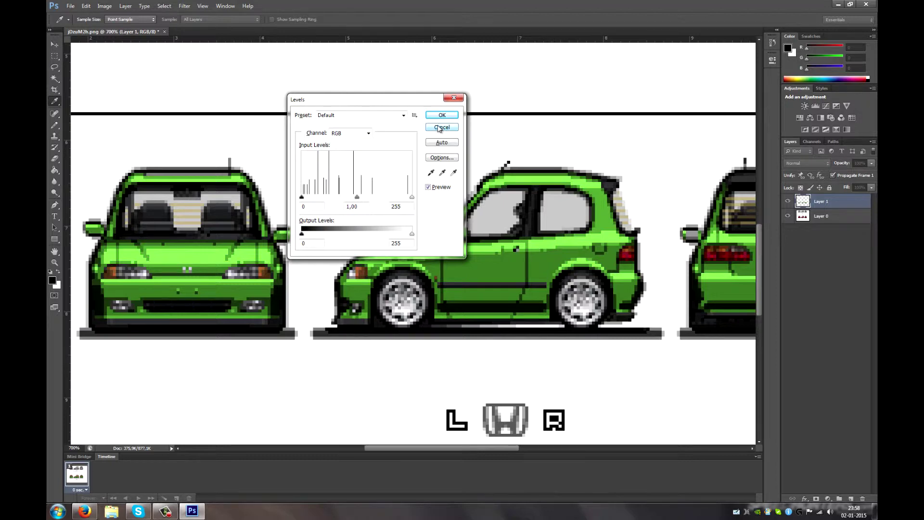
{"action": "left_click", "coordinate": [440, 128]}
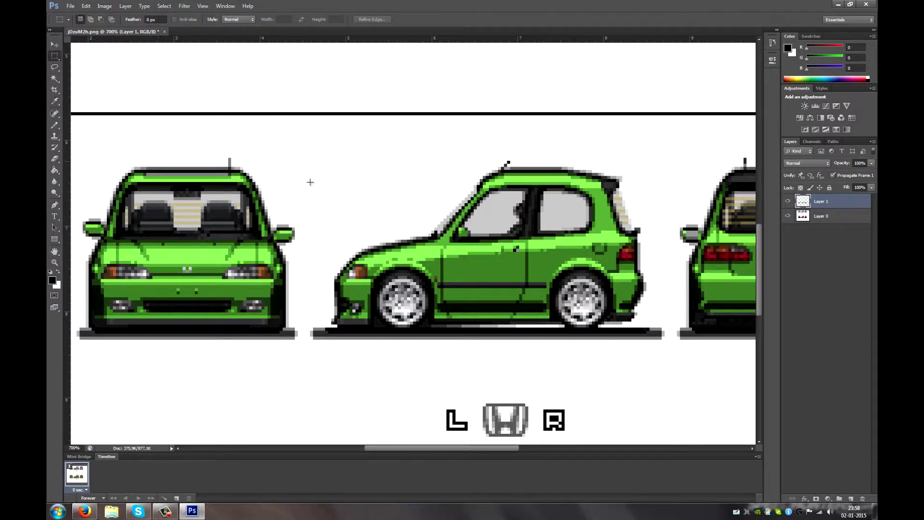
{"action": "left_click_drag", "start_coordinate": [270, 206], "coordinate": [145, 187]}
{"action": "left_click_drag", "start_coordinate": [668, 185], "coordinate": [635, 187]}
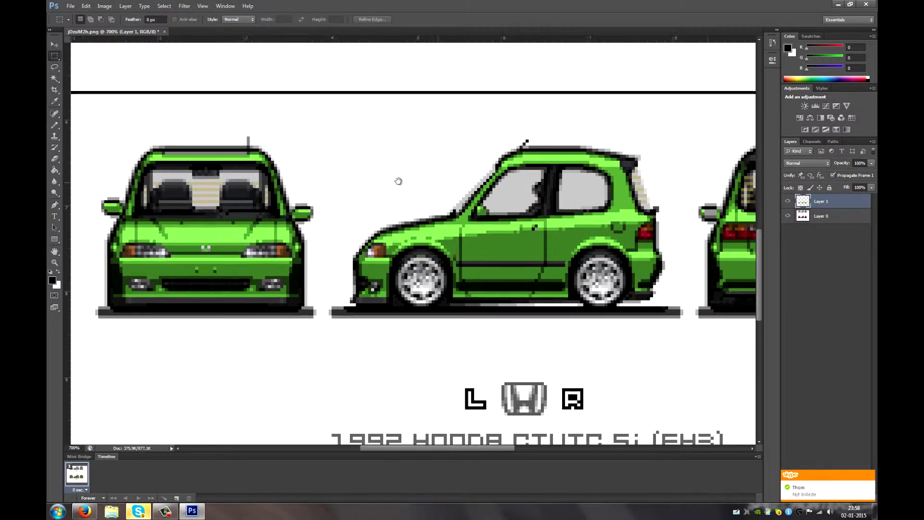
Step: Close the Honda Civic image without saving, shrink the Photoshop window to reveal the desktop, and dismiss the Skype notification
{"action": "left_click", "coordinate": [164, 31]}
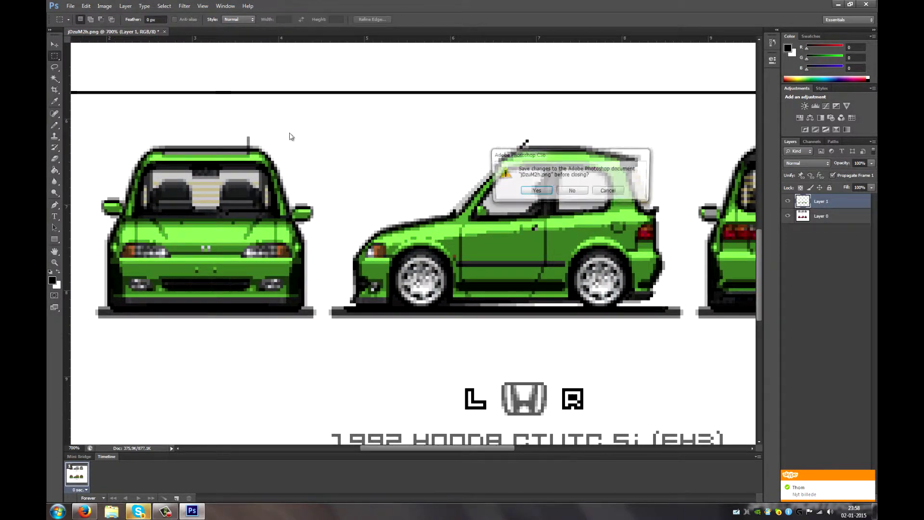
{"action": "left_click", "coordinate": [571, 192]}
{"action": "double_click", "coordinate": [480, 17]}
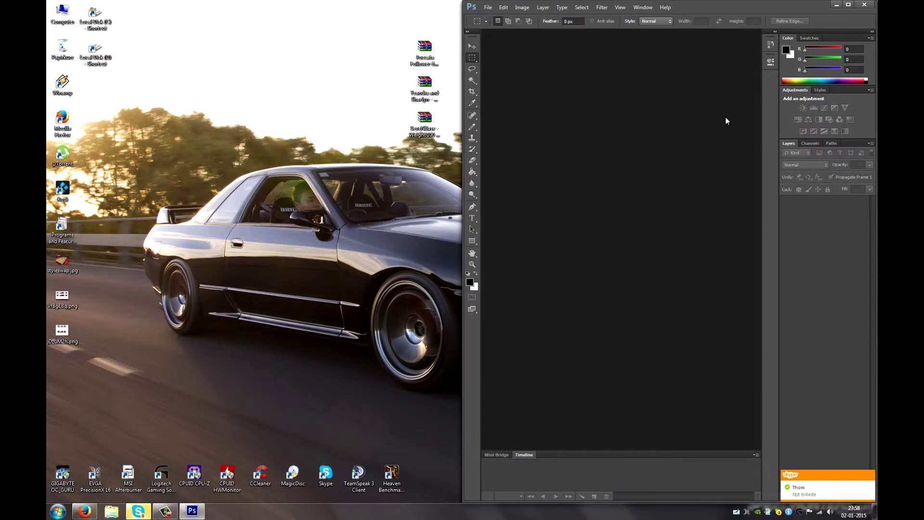
{"action": "left_click", "coordinate": [869, 474]}
Step: Open VfBgEBq.png from the desktop in Photoshop and maximize the window
{"action": "left_click", "coordinate": [62, 332]}
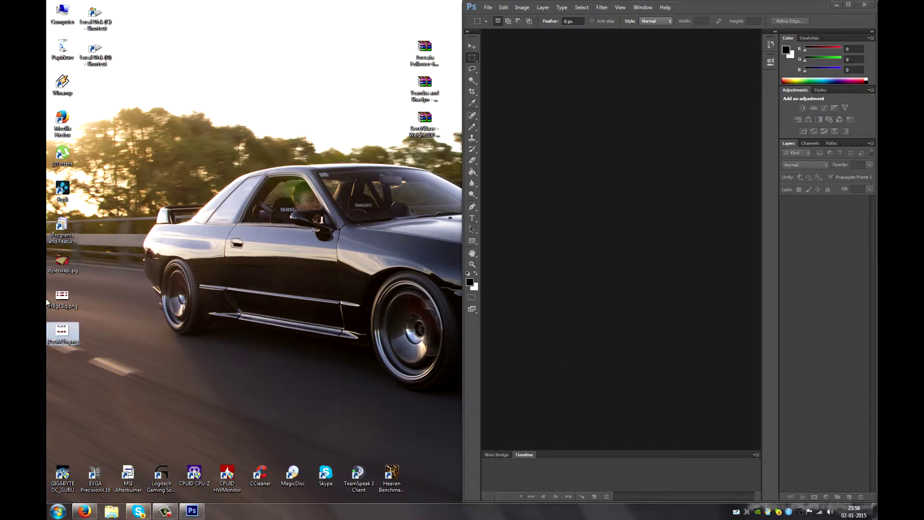
{"action": "left_click", "coordinate": [68, 303]}
{"action": "left_click_drag", "start_coordinate": [67, 303], "coordinate": [588, 264]}
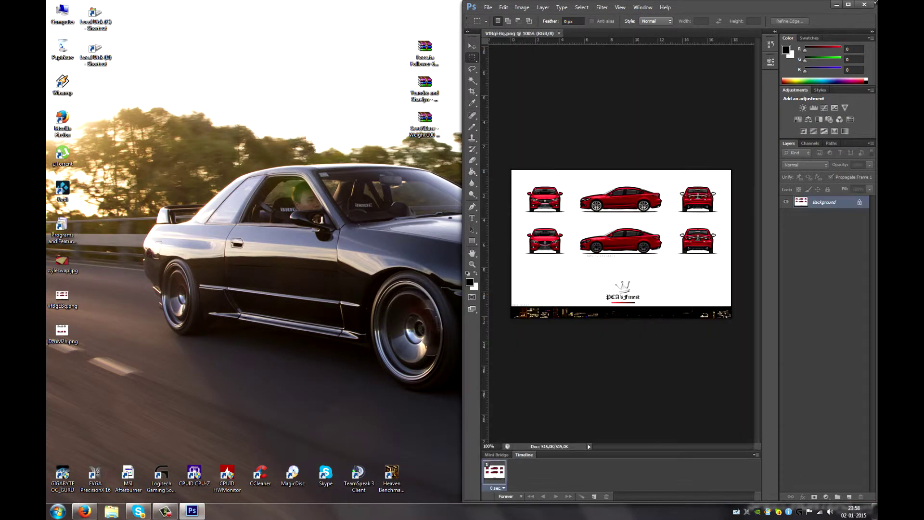
{"action": "left_click", "coordinate": [848, 6]}
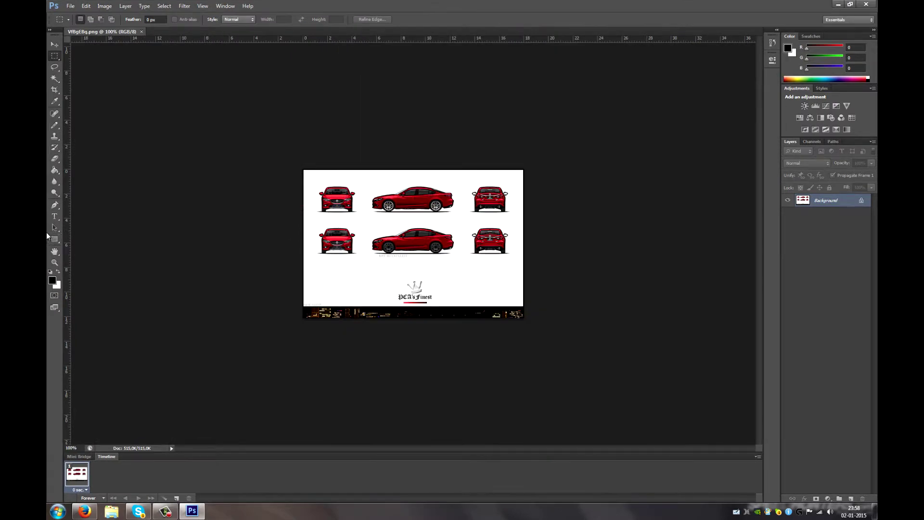
Step: Select the bright and mid red bodywork shades of the lower-row car with the Magic Wand, adding shades from the side view's front fender
{"action": "left_click", "coordinate": [54, 262]}
{"action": "left_click_drag", "start_coordinate": [302, 247], "coordinate": [547, 241]}
{"action": "left_click", "coordinate": [276, 236]}
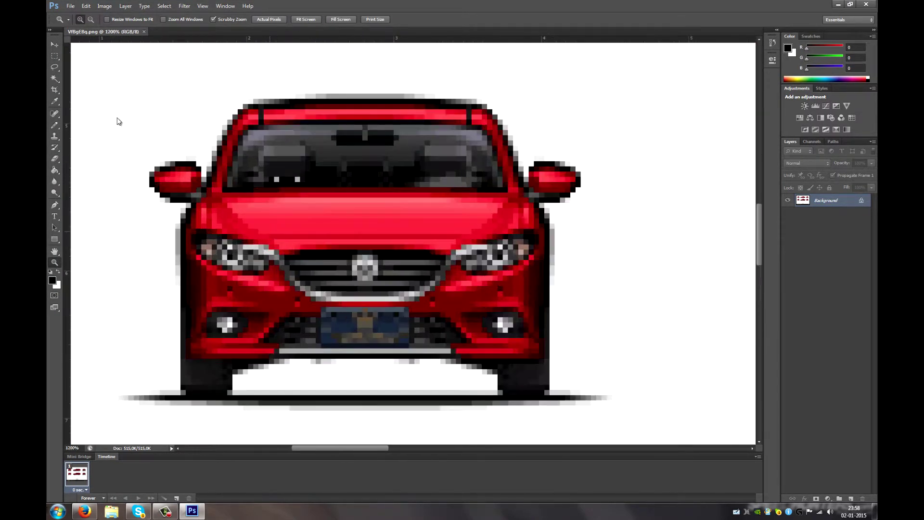
{"action": "left_click", "coordinate": [54, 79]}
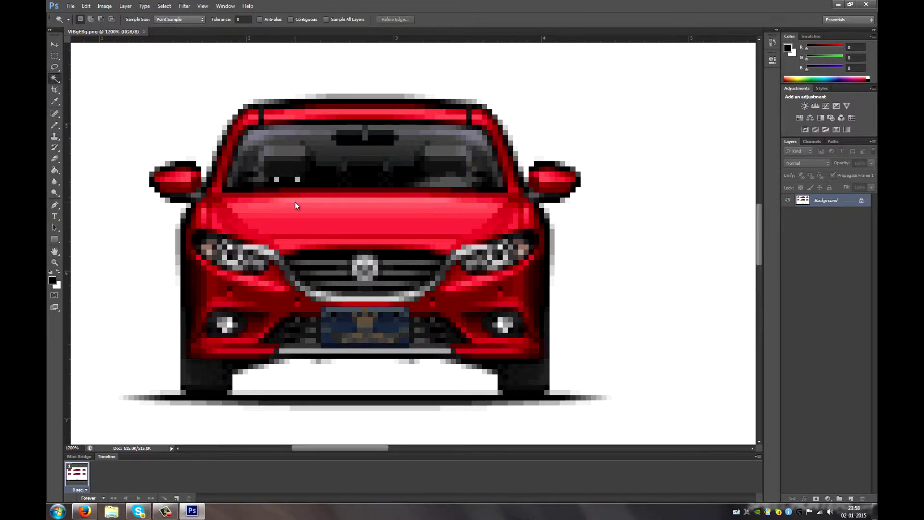
{"action": "left_click", "coordinate": [296, 205]}
{"action": "left_click_drag", "start_coordinate": [666, 204], "coordinate": [455, 206]}
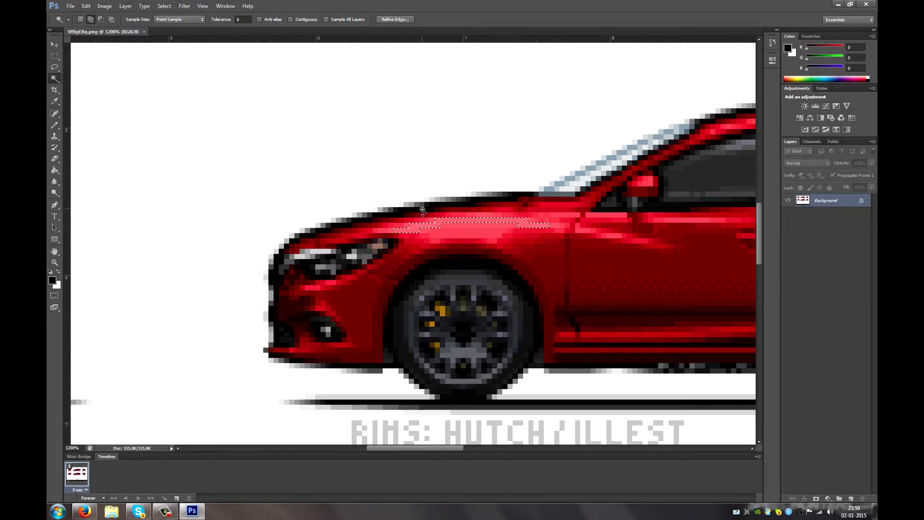
{"action": "left_click", "coordinate": [415, 238], "text": "shift"}
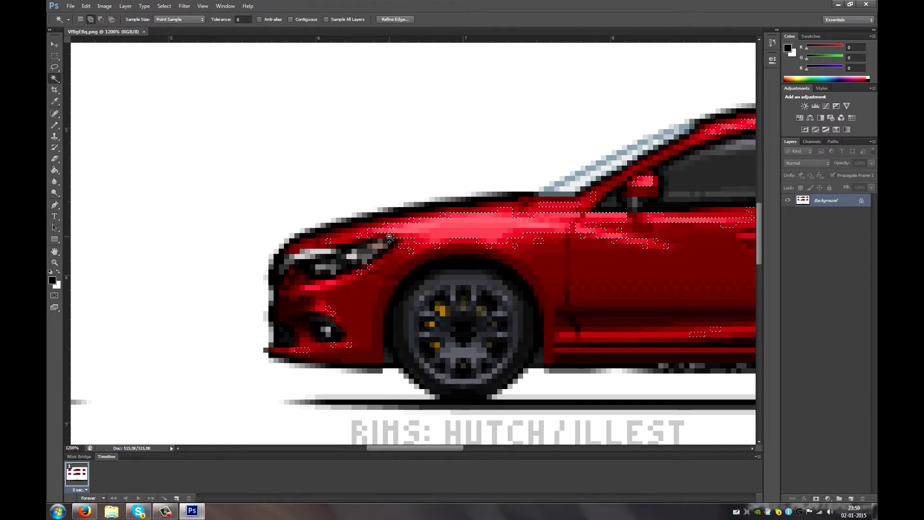
{"action": "left_click", "coordinate": [362, 236], "text": "shift"}
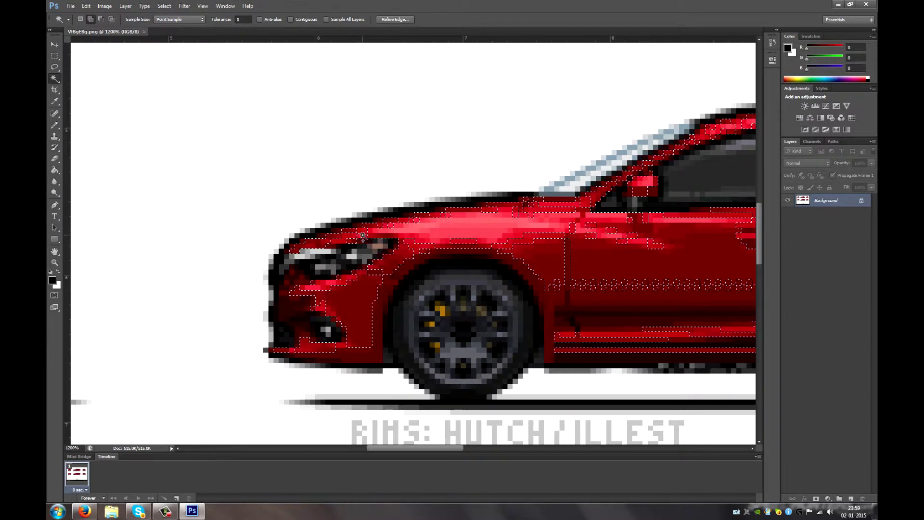
{"action": "left_click", "coordinate": [337, 232], "text": "shift"}
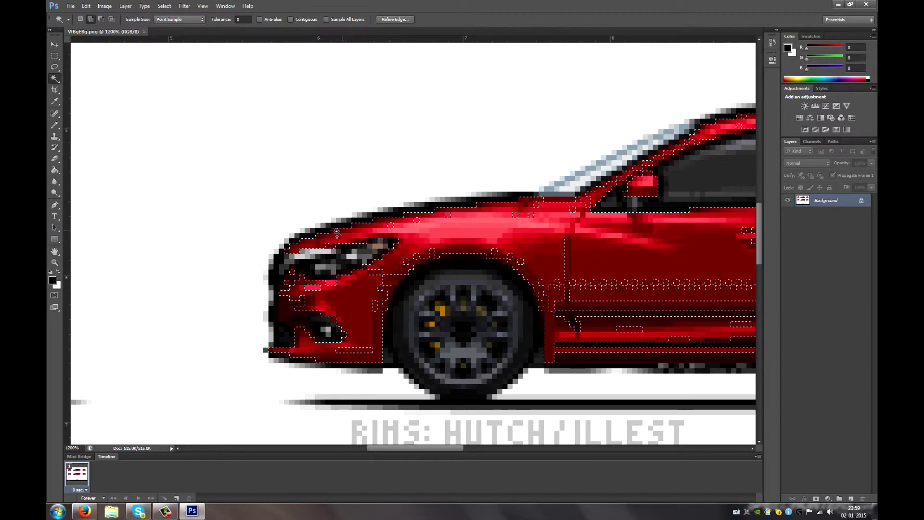
Step: Add the dark red shades of the side view's front bumper and the area around its fog light to the selection
{"action": "left_click", "coordinate": [297, 297], "text": "shift"}
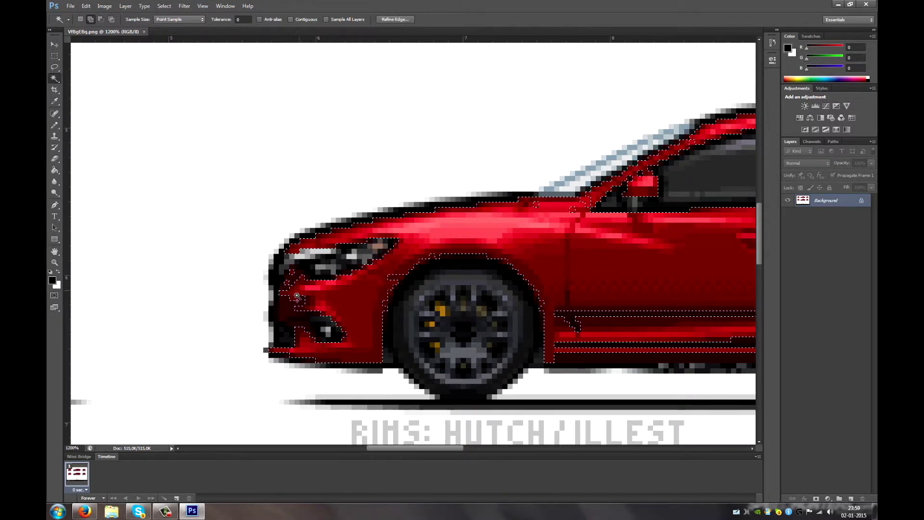
{"action": "left_click", "coordinate": [300, 331], "text": "shift"}
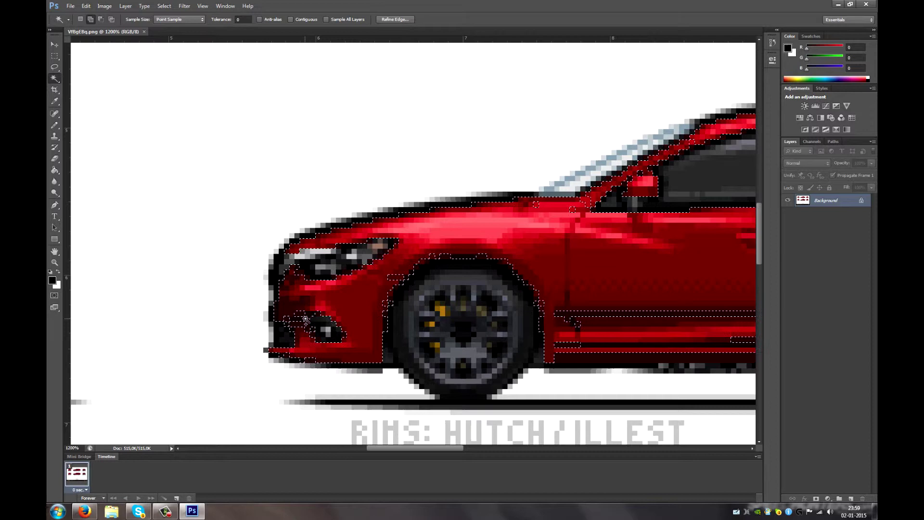
{"action": "key", "text": "alt"}
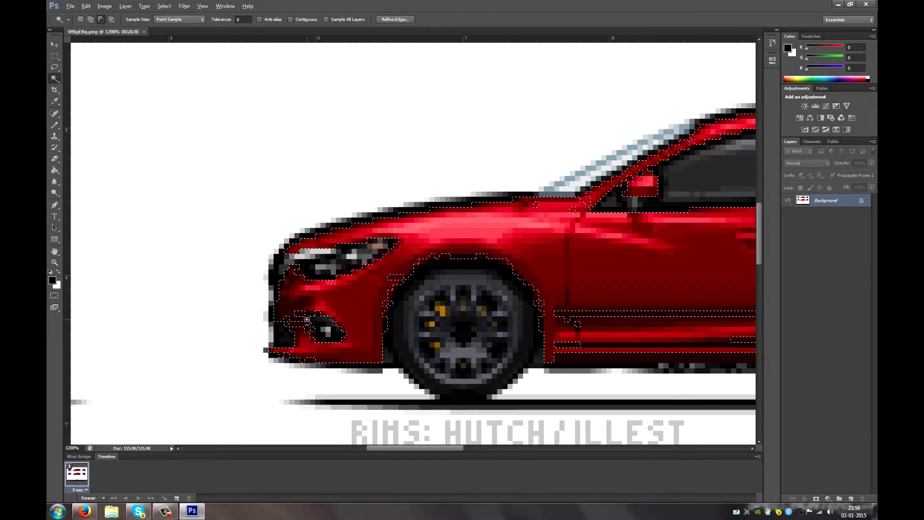
{"action": "left_click", "coordinate": [299, 321], "text": "shift"}
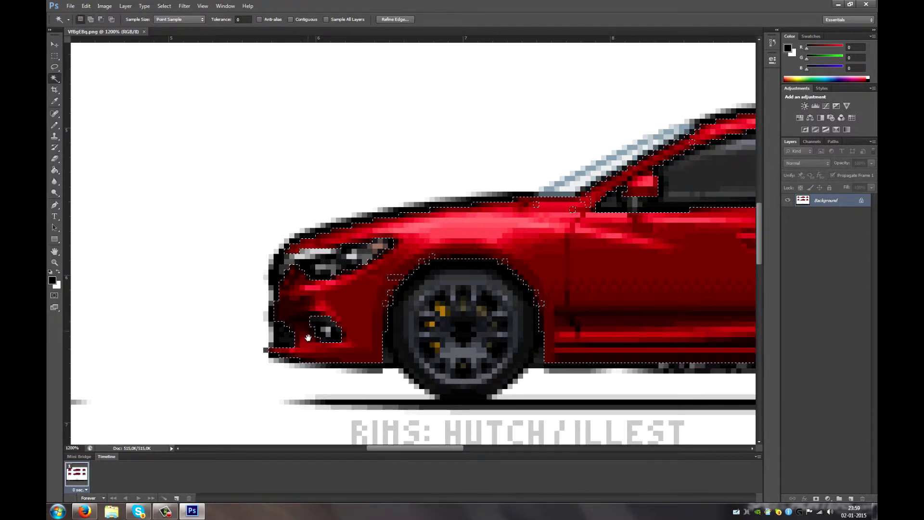
{"action": "left_click_drag", "start_coordinate": [308, 338], "coordinate": [419, 305]}
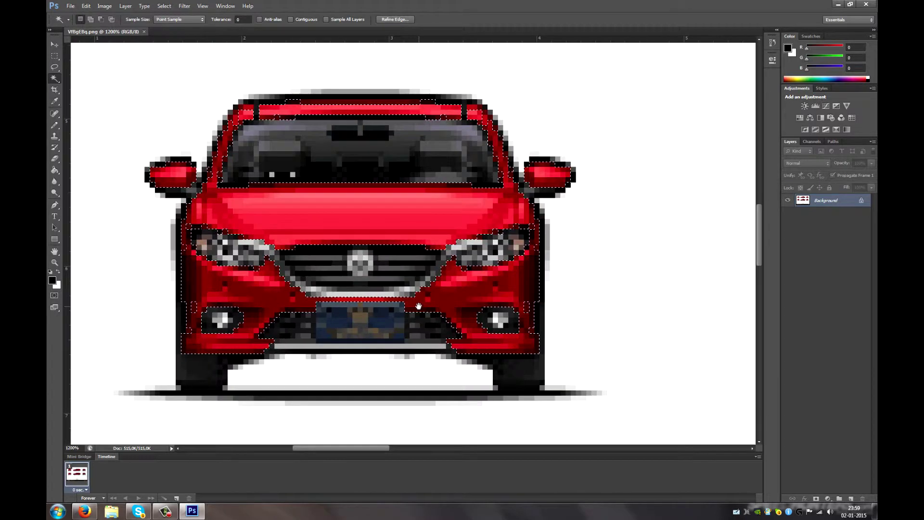
Step: Add the missing dark red shades along the front view's outer edge, roof and windshield pillar to the selection
{"action": "left_click", "coordinate": [187, 229], "text": "shift"}
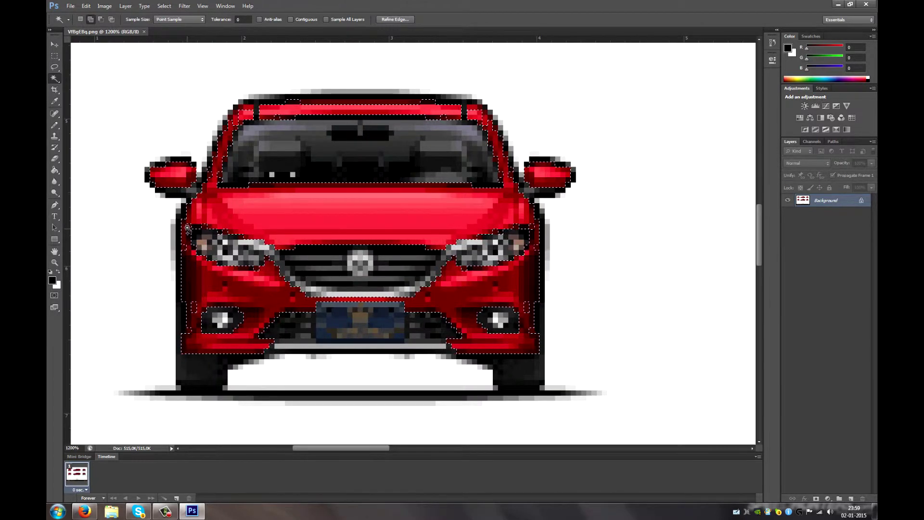
{"action": "left_click", "coordinate": [188, 229], "text": "shift"}
{"action": "left_click", "coordinate": [304, 102], "text": "shift"}
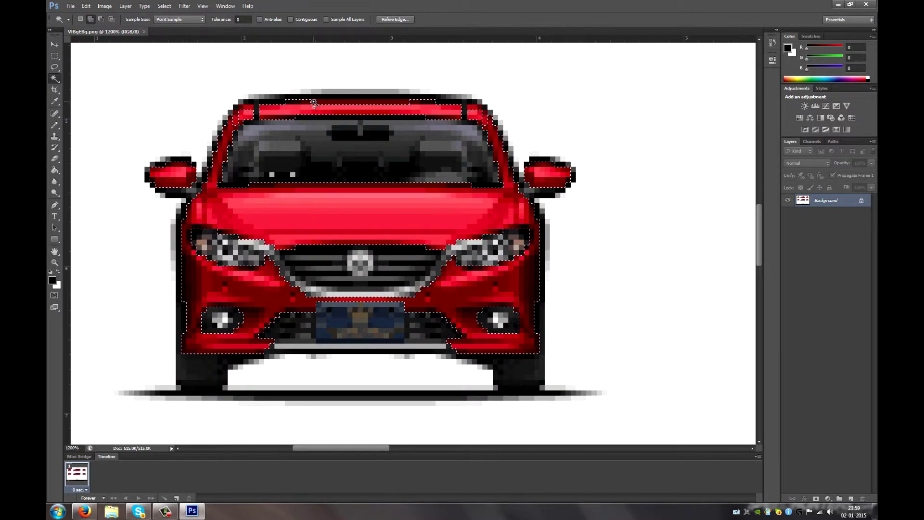
{"action": "left_click", "coordinate": [314, 102], "text": "shift"}
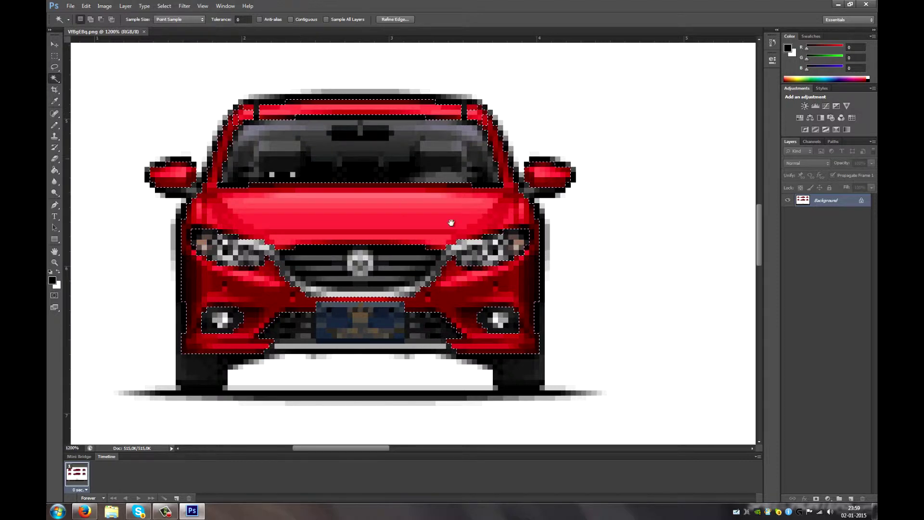
{"action": "left_click_drag", "start_coordinate": [452, 223], "coordinate": [449, 223]}
{"action": "left_click", "coordinate": [234, 119], "text": "shift"}
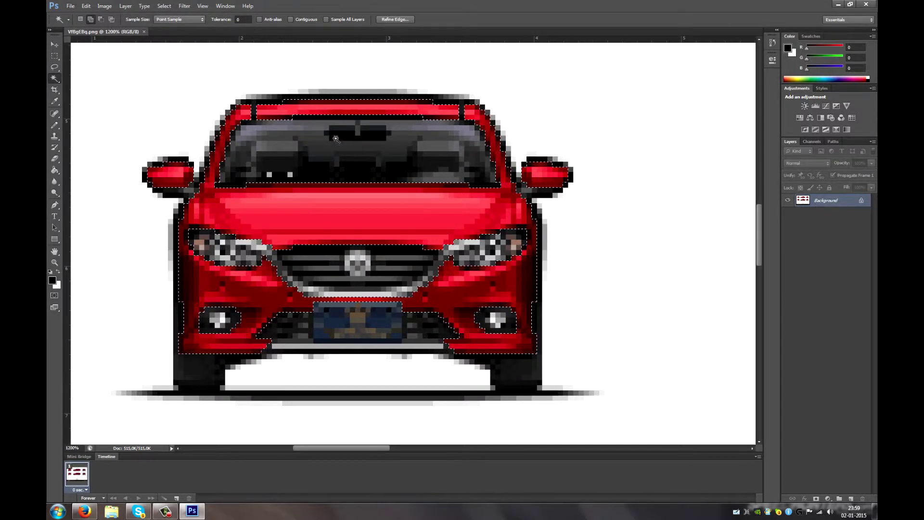
Step: Check the side view's selection and add the remaining dark red shades around the rear view's bumper reflectors and lower bumper edge
{"action": "left_click_drag", "start_coordinate": [674, 178], "coordinate": [270, 175]}
{"action": "left_click_drag", "start_coordinate": [722, 181], "coordinate": [521, 166]}
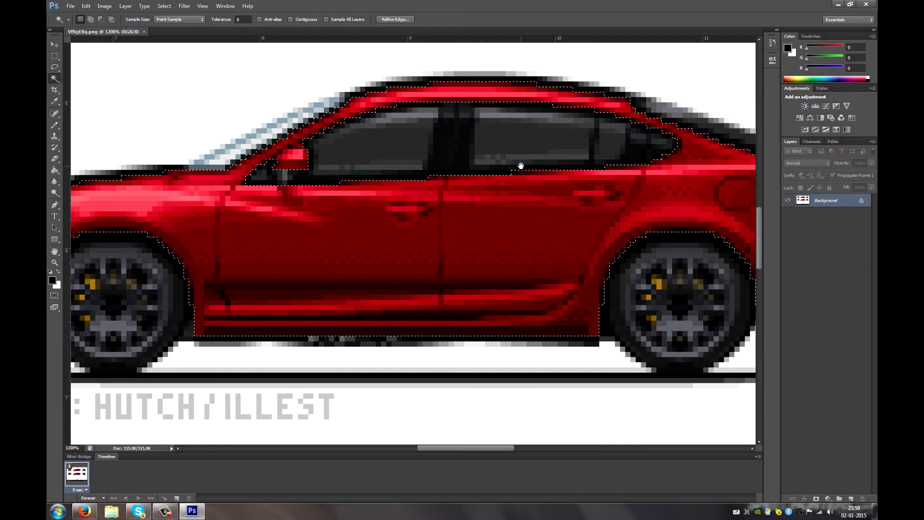
{"action": "scroll", "coordinate": [522, 164], "scroll_direction": "right", "scroll_amount": 6}
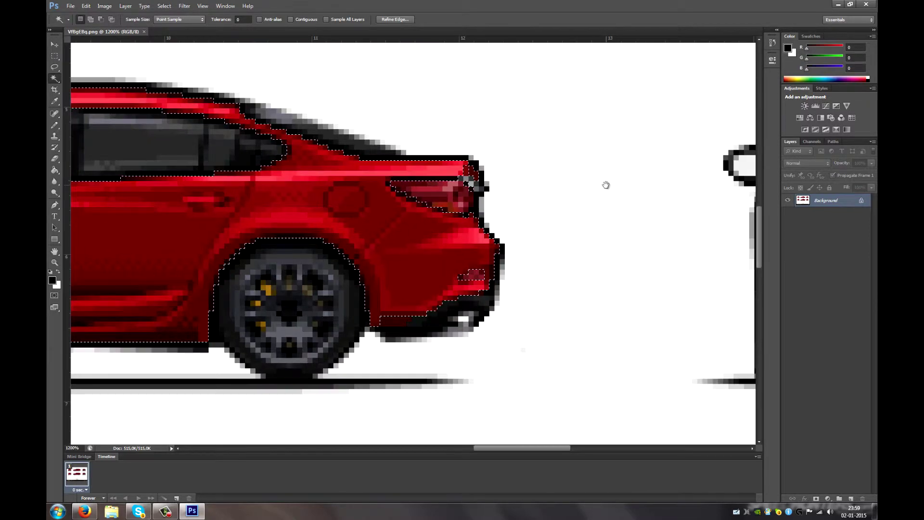
{"action": "left_click_drag", "start_coordinate": [606, 185], "coordinate": [604, 185]}
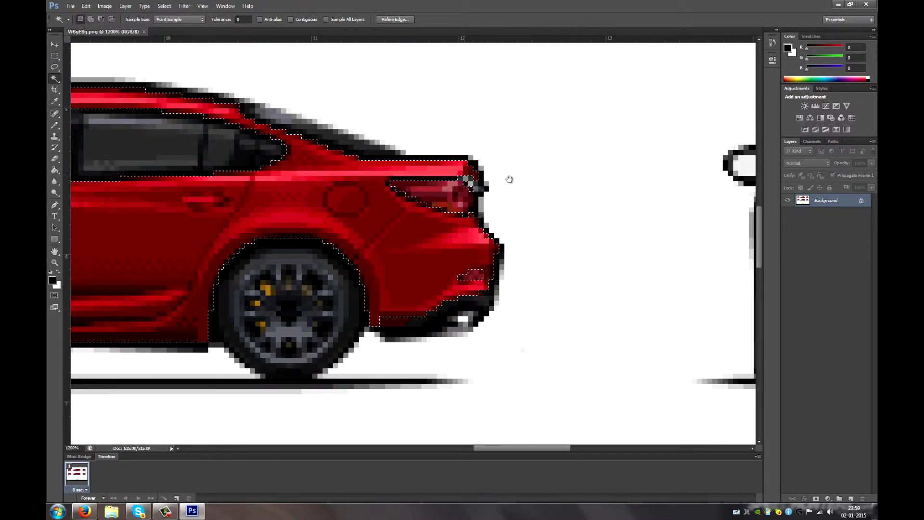
{"action": "left_click_drag", "start_coordinate": [453, 181], "coordinate": [369, 182]}
{"action": "scroll", "coordinate": [487, 176], "scroll_direction": "right", "scroll_amount": 4}
{"action": "scroll", "coordinate": [487, 176], "scroll_direction": "right", "scroll_amount": 1}
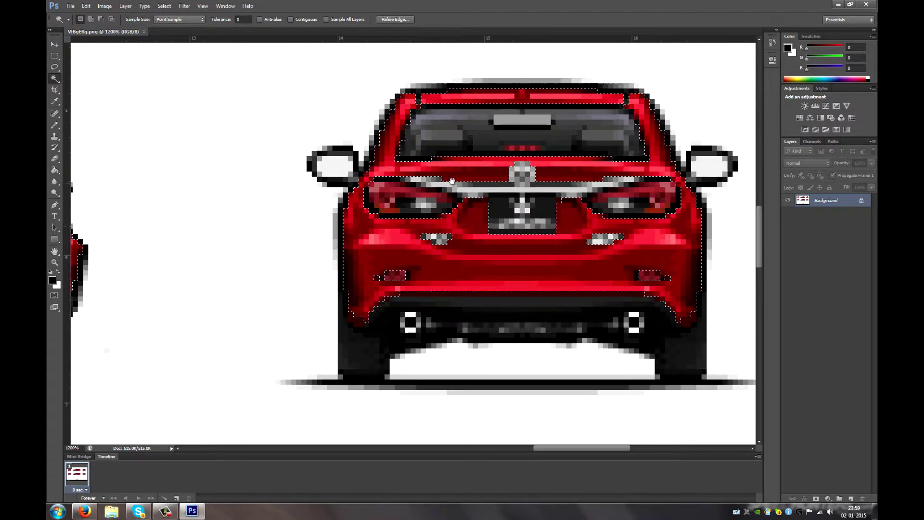
{"action": "left_click", "coordinate": [669, 278], "text": "shift"}
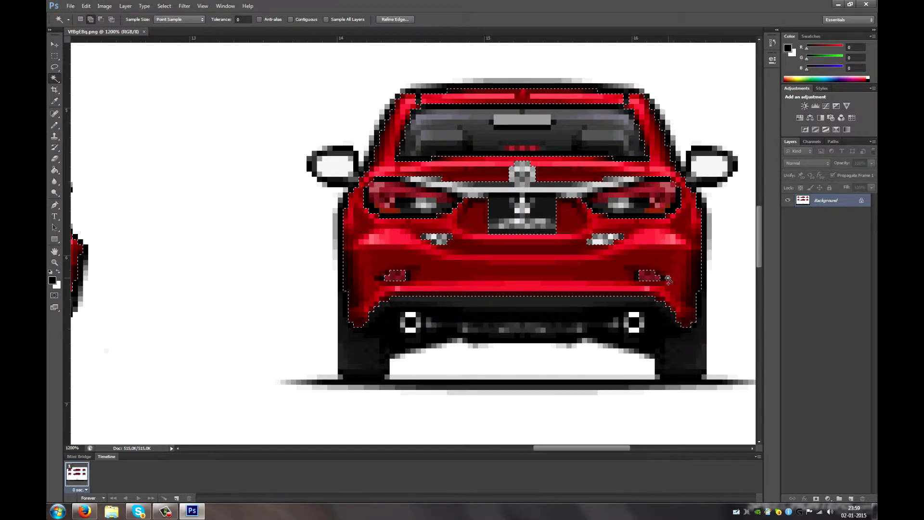
{"action": "left_click", "coordinate": [626, 294], "text": "shift"}
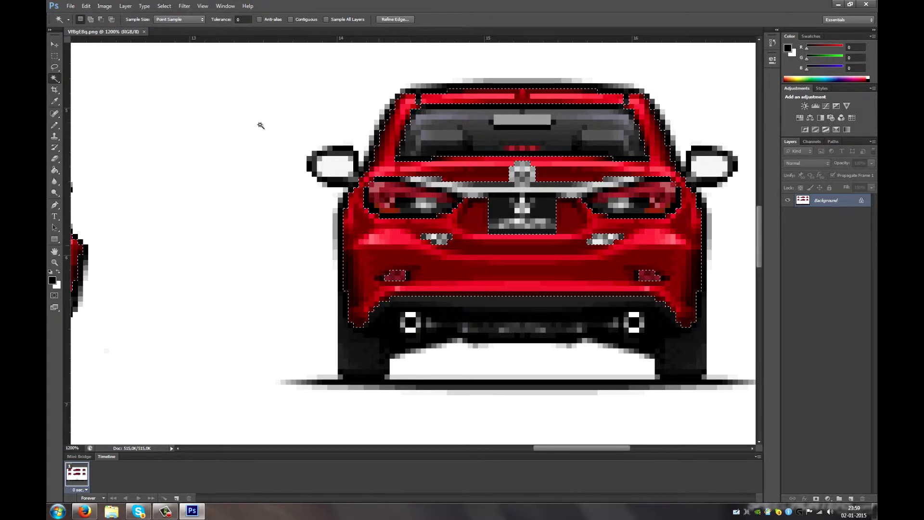
Step: Copy the selected red bodywork to a new layer with Layer Via Copy
{"action": "left_click", "coordinate": [54, 56]}
{"action": "right_click", "coordinate": [490, 253]}
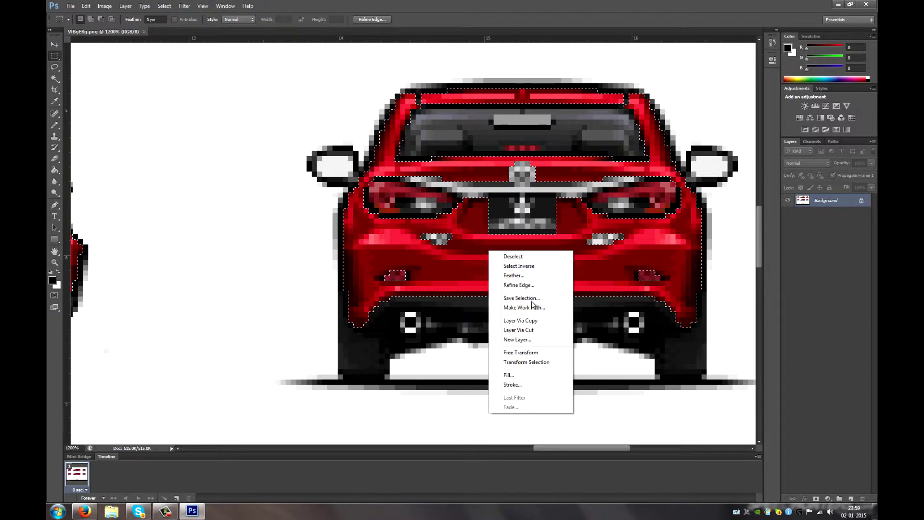
{"action": "right_click", "coordinate": [400, 232]}
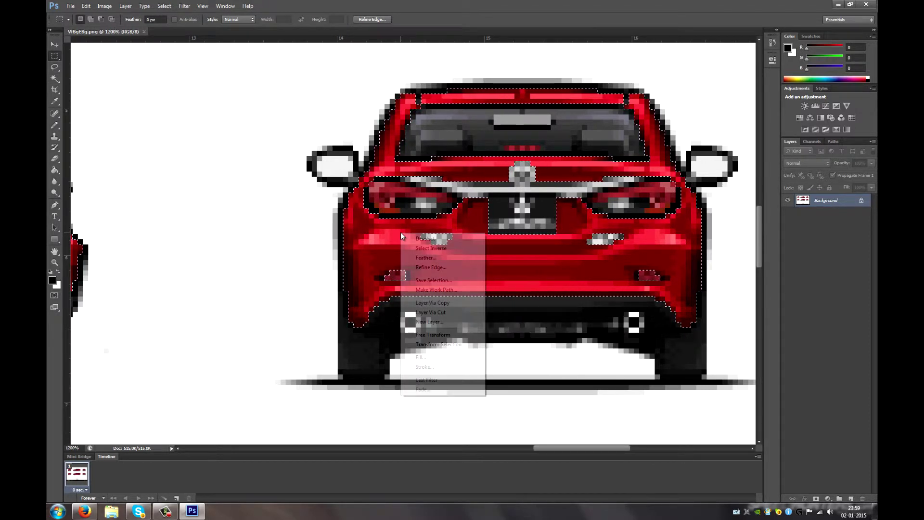
{"action": "left_click", "coordinate": [451, 306]}
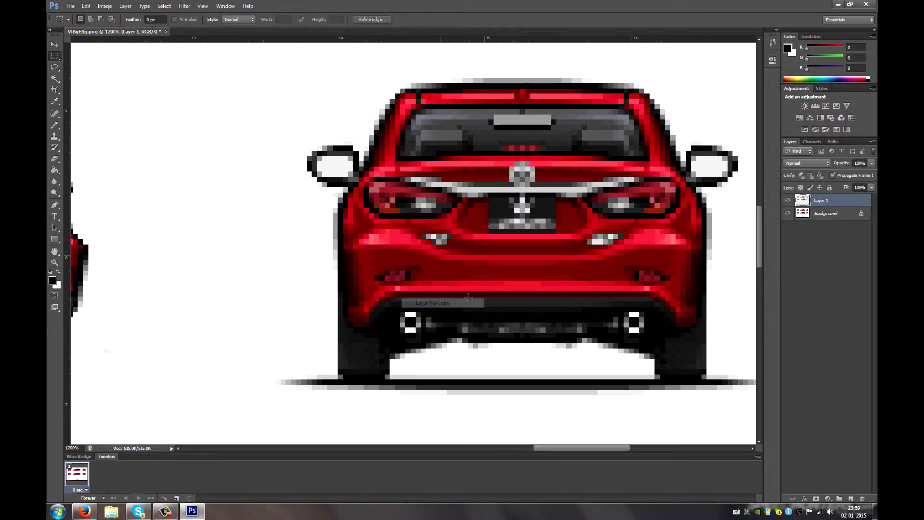
Step: Inspect the isolated bodywork of all the cars by temporarily hiding the Background layer
{"action": "scroll", "coordinate": [379, 213], "scroll_direction": "left", "scroll_amount": 5}
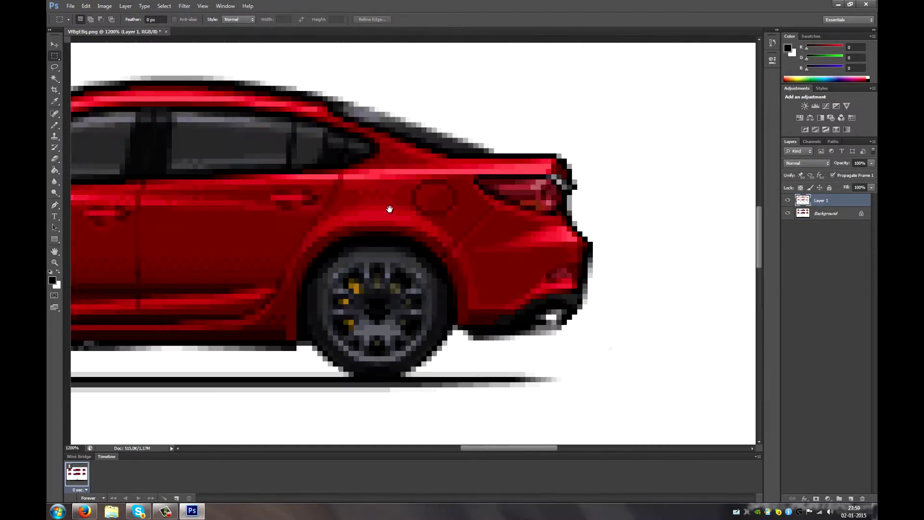
{"action": "left_click", "coordinate": [54, 264]}
{"action": "left_click", "coordinate": [321, 225], "text": "alt"}
{"action": "left_click", "coordinate": [321, 225], "text": "alt"}
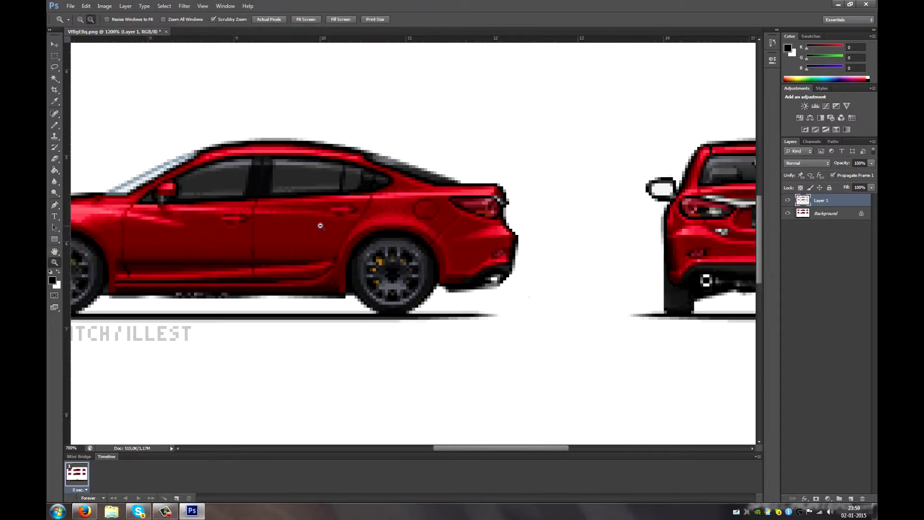
{"action": "left_click", "coordinate": [321, 225], "text": "alt"}
{"action": "left_click", "coordinate": [321, 226], "text": "alt"}
{"action": "left_click", "coordinate": [322, 225], "text": "alt"}
{"action": "left_click", "coordinate": [321, 225], "text": "alt"}
{"action": "left_click_drag", "start_coordinate": [386, 164], "coordinate": [443, 217]}
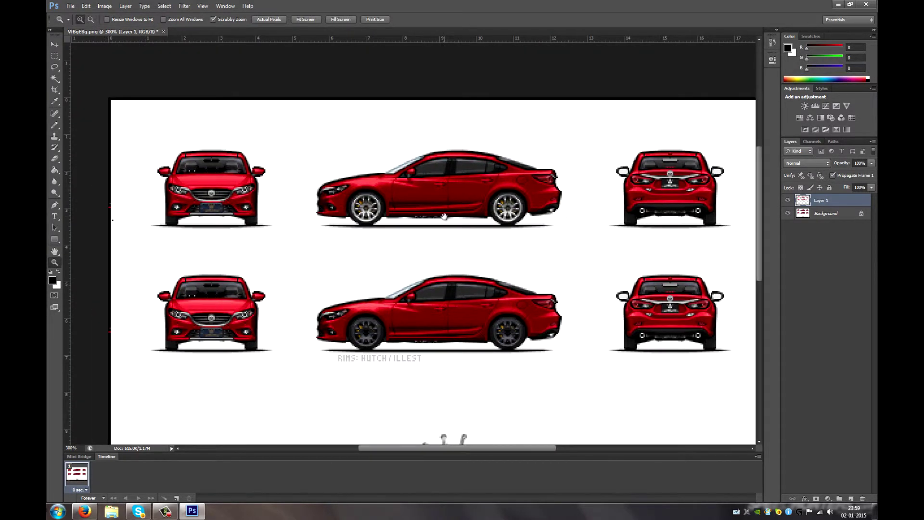
{"action": "left_click", "coordinate": [788, 213]}
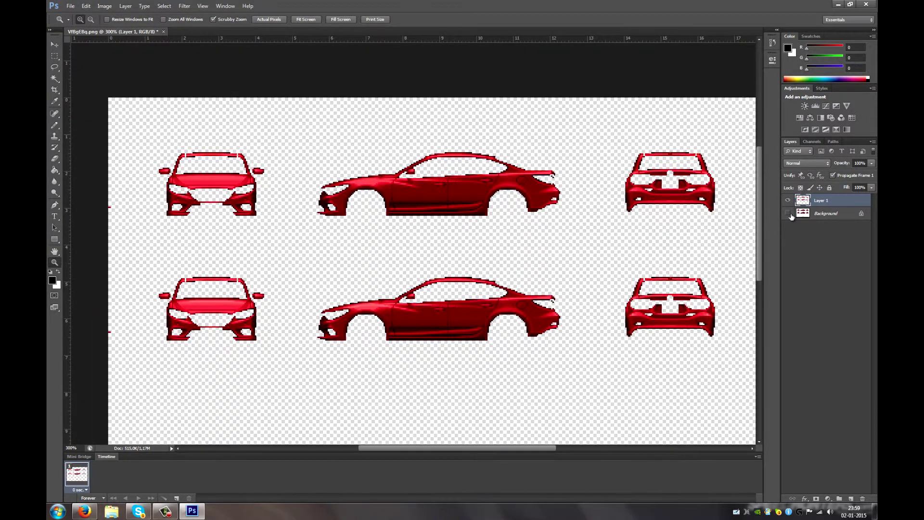
{"action": "left_click", "coordinate": [788, 213]}
Step: Clear the upper row of cars and the logo and banner area from the copied bodywork layer, and deselect
{"action": "left_click", "coordinate": [54, 56]}
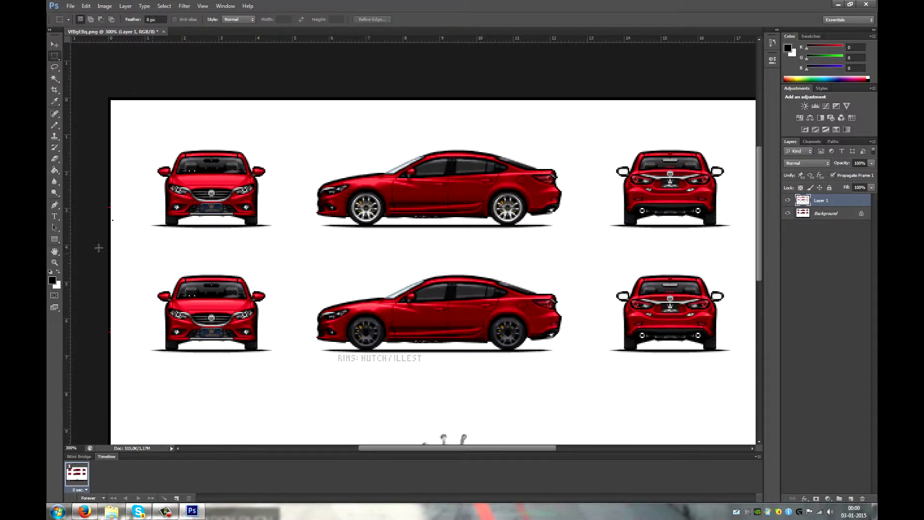
{"action": "left_click_drag", "start_coordinate": [98, 245], "coordinate": [761, 97]}
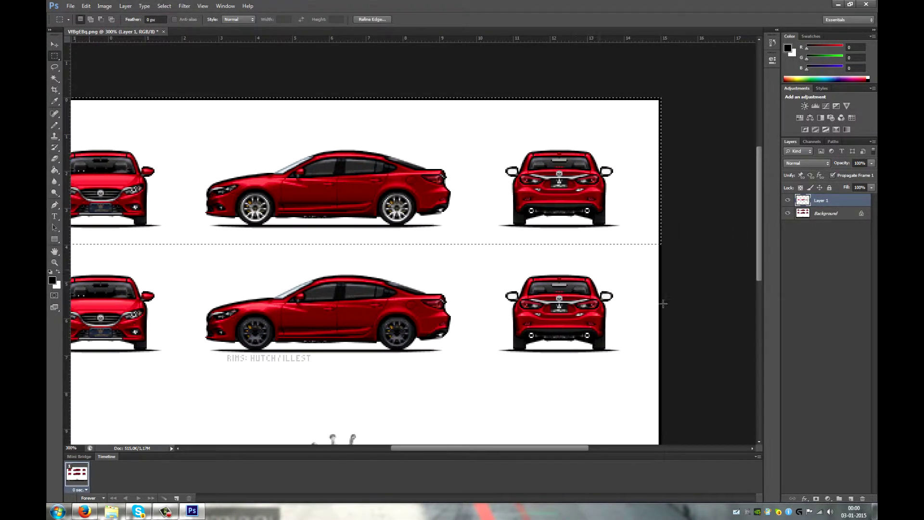
{"action": "scroll", "coordinate": [691, 326], "scroll_direction": "down", "scroll_amount": 5}
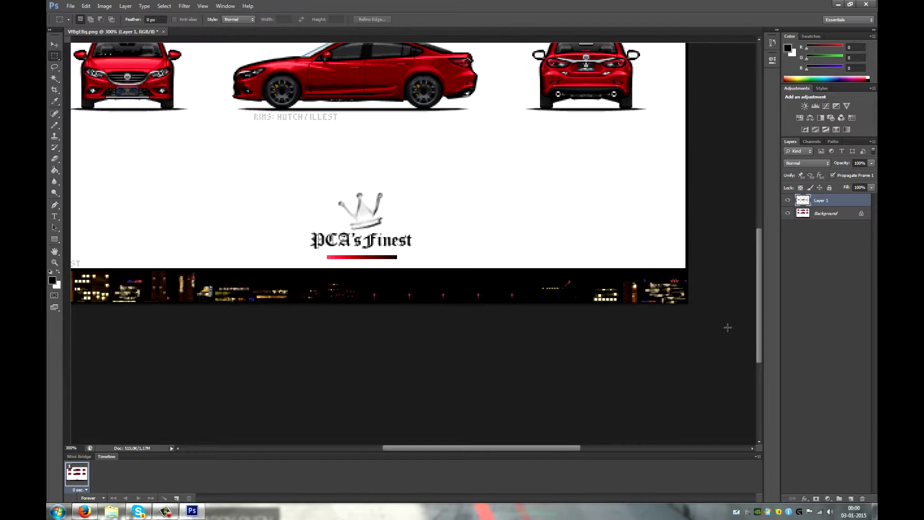
{"action": "left_click_drag", "start_coordinate": [718, 336], "coordinate": [90, 139]}
{"action": "left_click", "coordinate": [511, 260]}
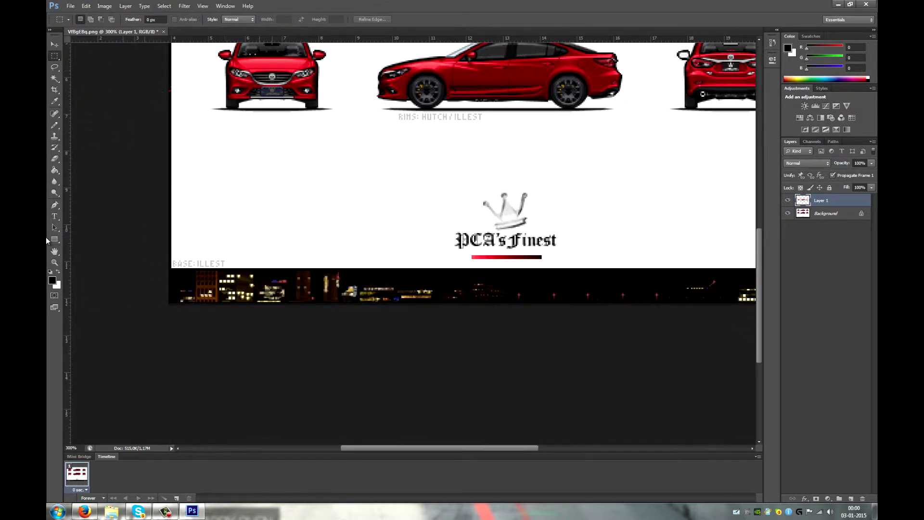
Step: Examine the lower row's side-view car up close and in overview
{"action": "left_click", "coordinate": [55, 262]}
{"action": "left_click_drag", "start_coordinate": [364, 76], "coordinate": [511, 119]}
{"action": "left_click_drag", "start_coordinate": [511, 121], "coordinate": [432, 303]}
{"action": "left_click_drag", "start_coordinate": [642, 227], "coordinate": [590, 226]}
{"action": "double_click", "coordinate": [476, 222]}
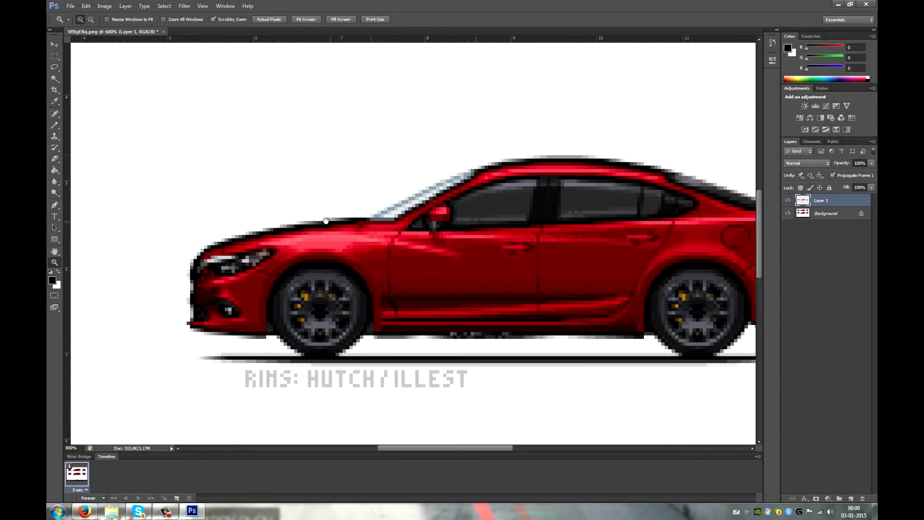
{"action": "left_click_drag", "start_coordinate": [291, 223], "coordinate": [574, 205]}
{"action": "left_click_drag", "start_coordinate": [371, 209], "coordinate": [439, 204]}
{"action": "left_click_drag", "start_coordinate": [708, 199], "coordinate": [588, 188]}
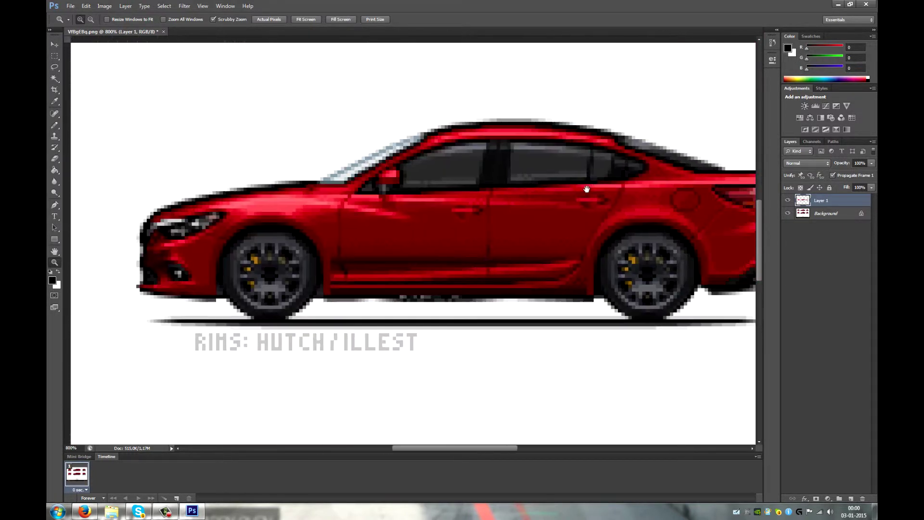
{"action": "left_click", "coordinate": [524, 205], "text": "alt"}
{"action": "left_click", "coordinate": [523, 205], "text": "alt"}
{"action": "left_click", "coordinate": [524, 205], "text": "alt"}
{"action": "left_click", "coordinate": [524, 205], "text": "alt"}
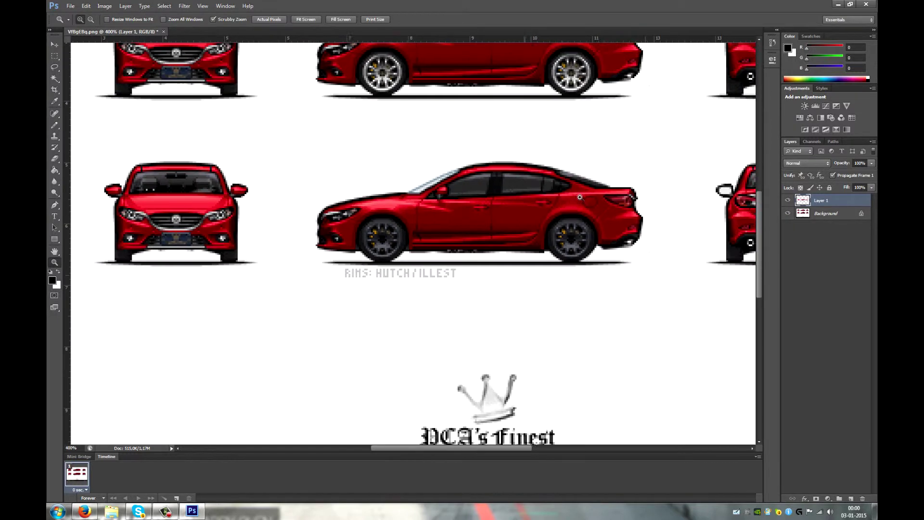
Step: Desaturate the copied bodywork layer of the lower row of cars to grey
{"action": "left_click_drag", "start_coordinate": [716, 163], "coordinate": [679, 171]}
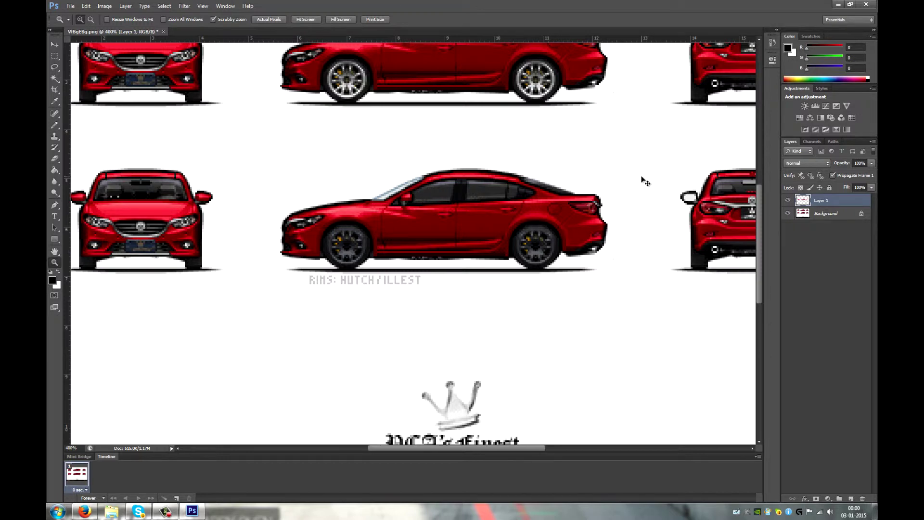
{"action": "key", "text": "ctrl+u"}
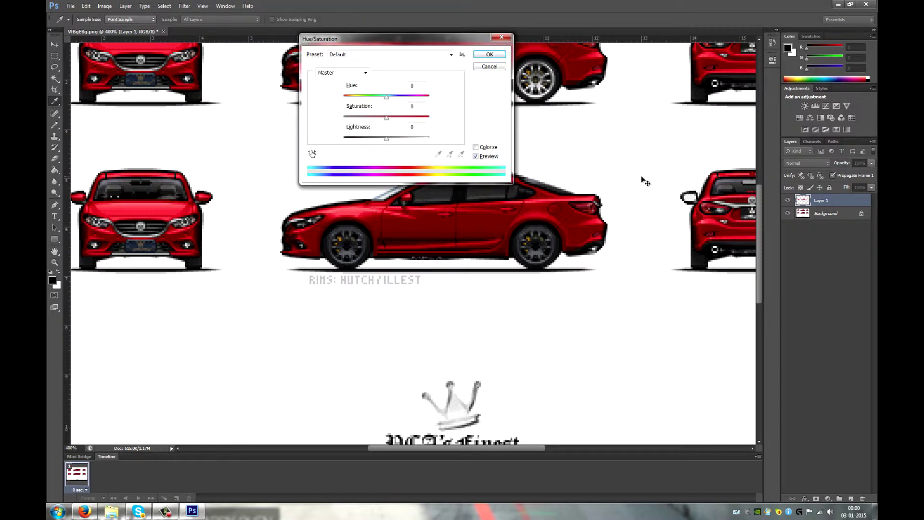
{"action": "key", "text": "Escape"}
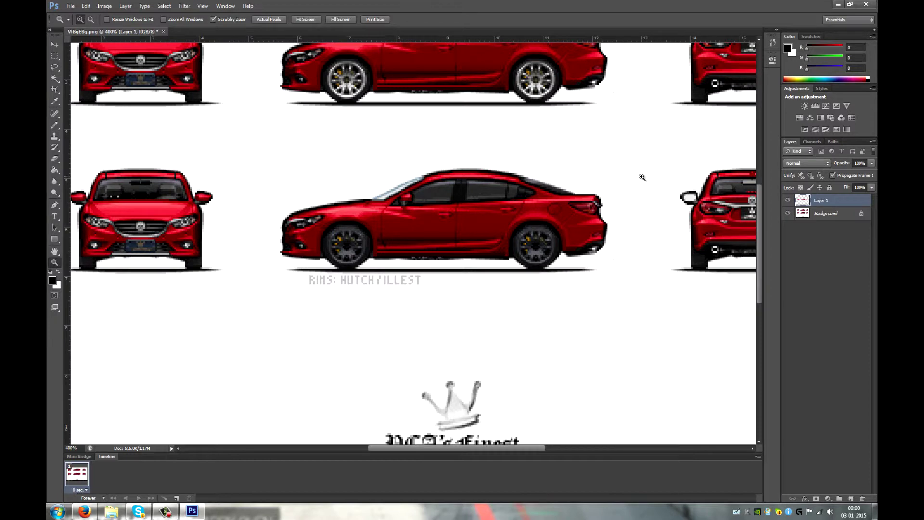
{"action": "left_click", "coordinate": [107, 6]}
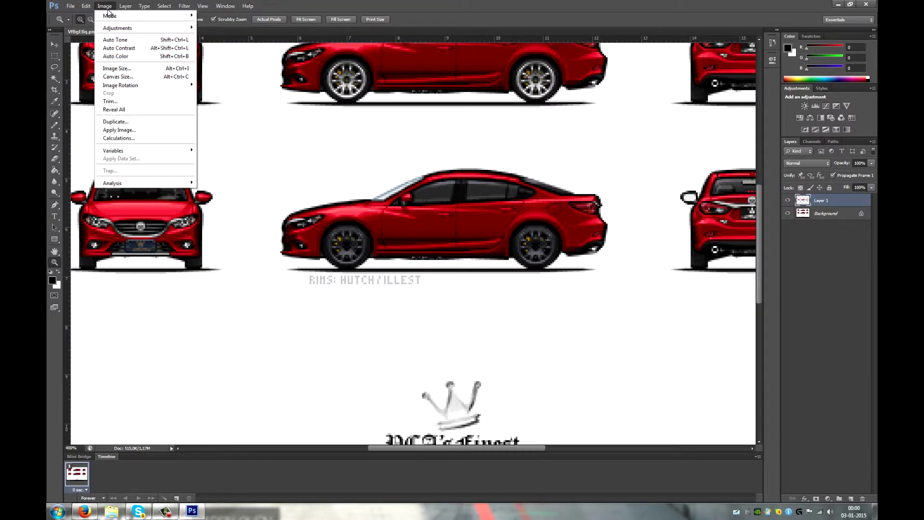
{"action": "mouse_move", "coordinate": [115, 30]}
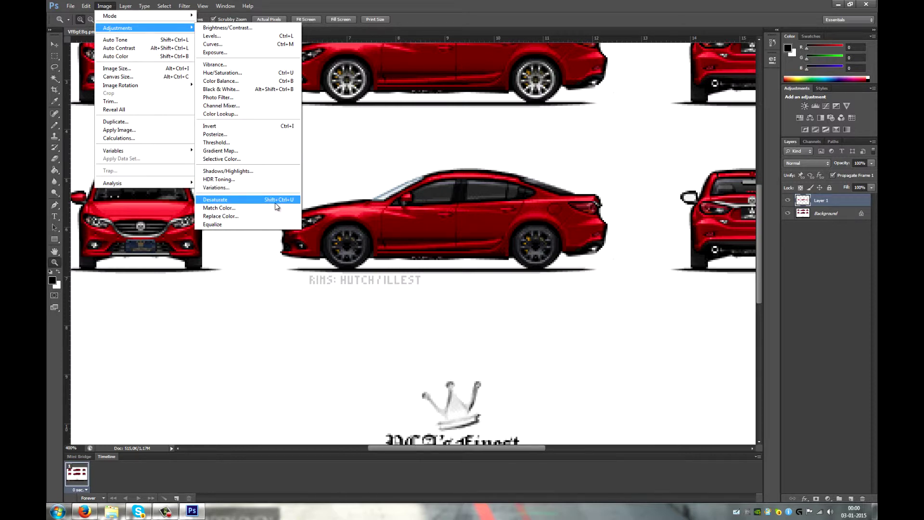
{"action": "left_click", "coordinate": [289, 201]}
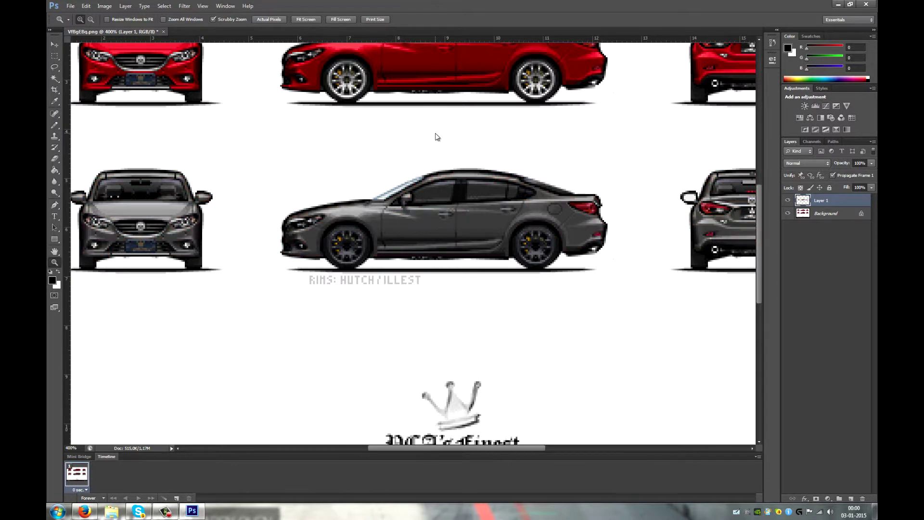
Step: Lighten the desaturated bodywork to a near-white silver with Levels by strongly lowering the white input level
{"action": "key", "text": "ctrl+l"}
{"action": "left_click_drag", "start_coordinate": [410, 101], "coordinate": [323, 28]}
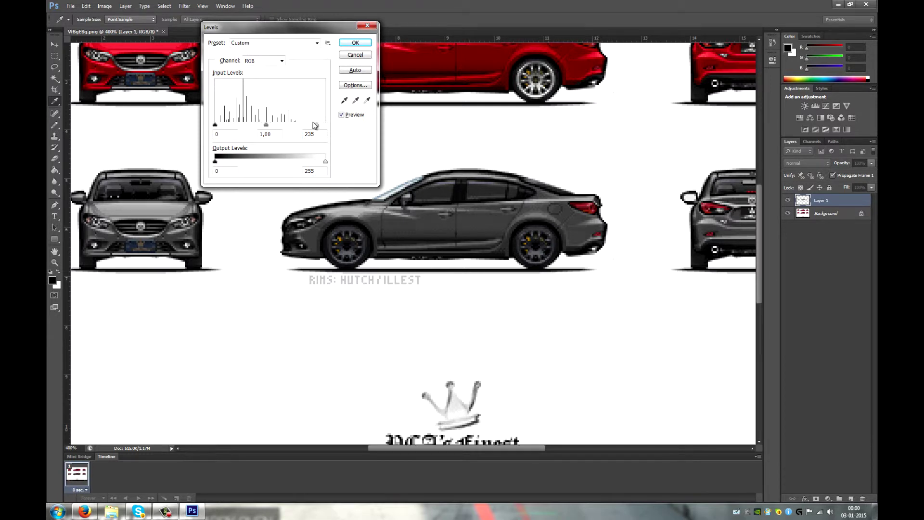
{"action": "left_click_drag", "start_coordinate": [315, 125], "coordinate": [375, 125]}
{"action": "mouse_move", "coordinate": [314, 34]}
{"action": "left_mouse_down"}
{"action": "mouse_move", "coordinate": [611, 304]}
{"action": "mouse_move", "coordinate": [384, 67]}
{"action": "mouse_move", "coordinate": [316, 26]}
{"action": "left_mouse_up"}
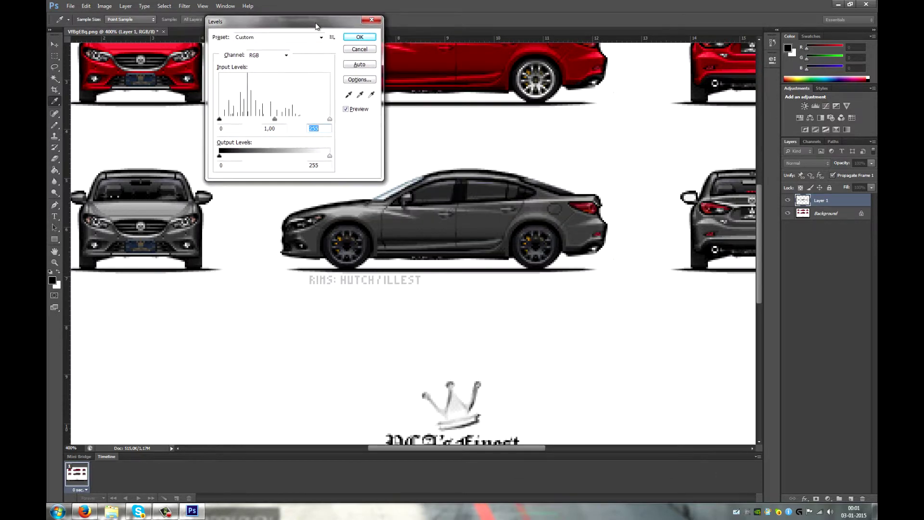
{"action": "left_click_drag", "start_coordinate": [330, 158], "coordinate": [354, 152]}
{"action": "left_click_drag", "start_coordinate": [220, 155], "coordinate": [236, 157]}
{"action": "left_click_drag", "start_coordinate": [221, 121], "coordinate": [229, 121]}
{"action": "left_click_drag", "start_coordinate": [330, 120], "coordinate": [252, 124]}
{"action": "left_click", "coordinate": [358, 37]}
{"action": "key", "text": "z"}
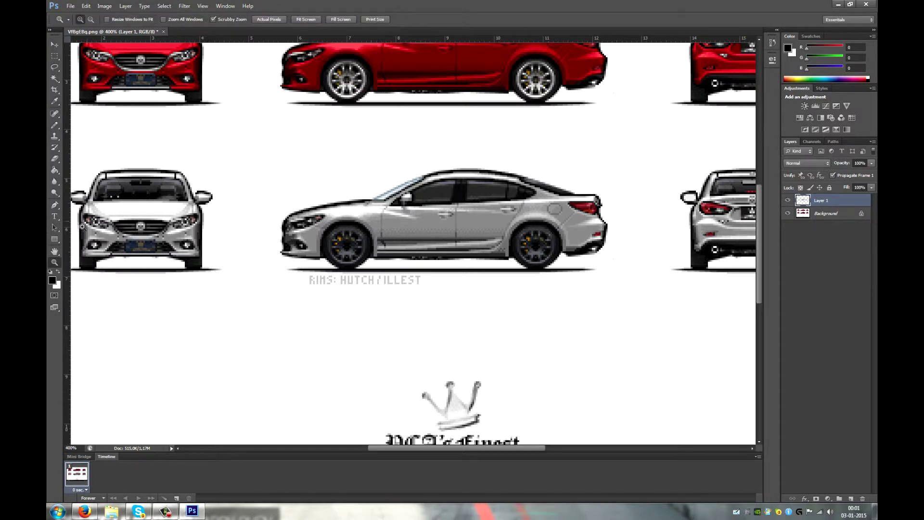
Step: Examine the lightened bodywork in overview and close up around the side-view car's hood and front wheel
{"action": "left_click", "coordinate": [254, 234], "text": "alt"}
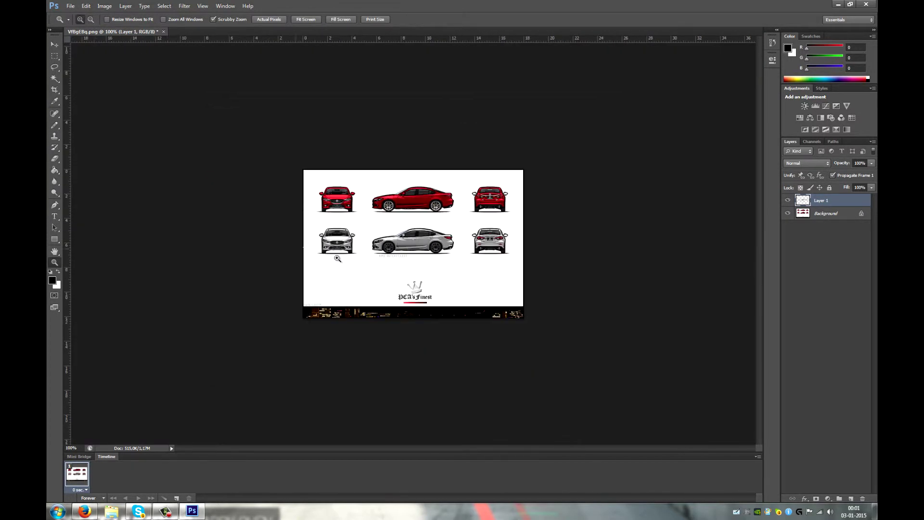
{"action": "left_click_drag", "start_coordinate": [372, 230], "coordinate": [352, 263]}
{"action": "left_click", "coordinate": [359, 239]}
{"action": "left_click", "coordinate": [360, 239]}
{"action": "left_click", "coordinate": [361, 241]}
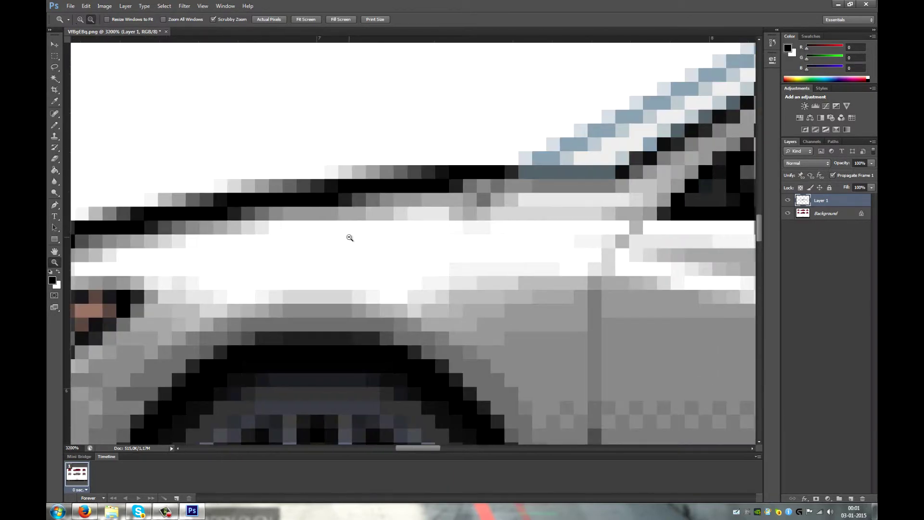
{"action": "left_click", "coordinate": [349, 237], "text": "alt"}
{"action": "left_click_drag", "start_coordinate": [284, 242], "coordinate": [453, 231]}
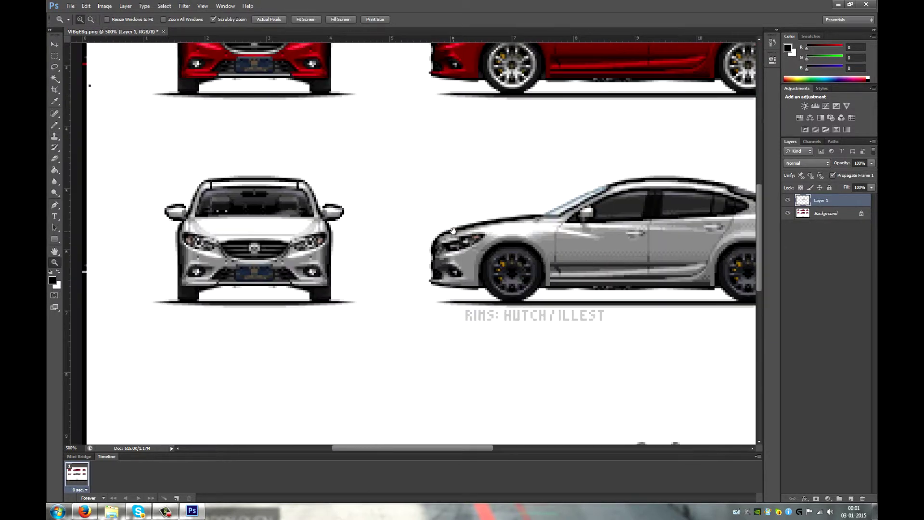
Step: Undo the Levels lightening on the bodywork layer
{"action": "key", "text": "ctrl+z"}
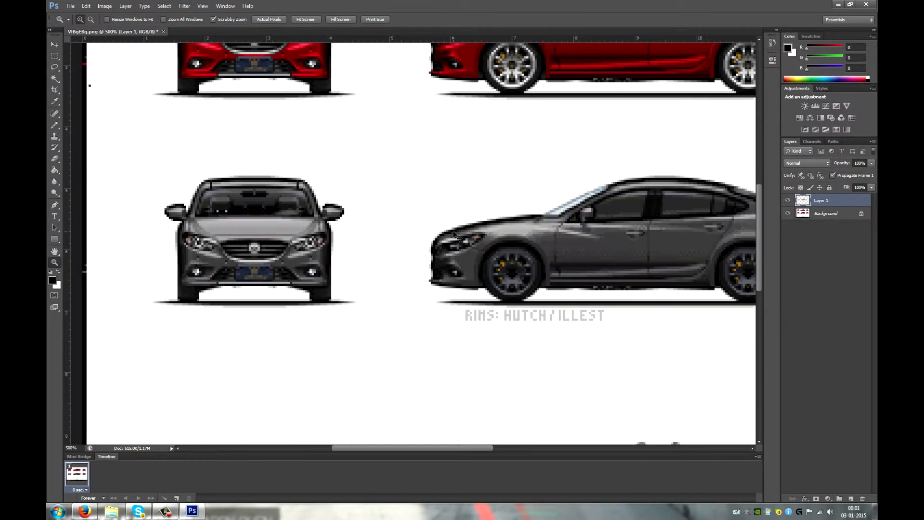
{"action": "key", "text": "ctrl+z"}
{"action": "key", "text": "ctrl+z"}
Step: Try removing the Desaturate state from the history, and restore the desaturated bodywork
{"action": "left_click", "coordinate": [773, 44]}
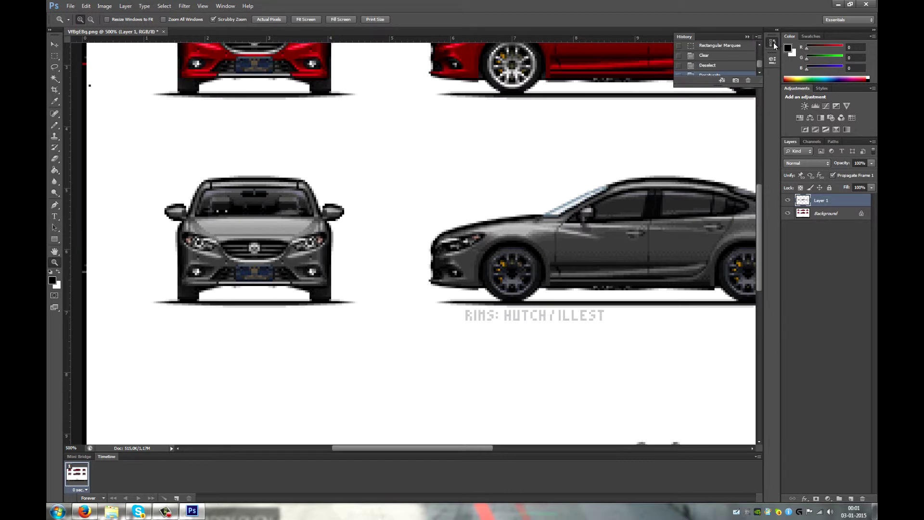
{"action": "left_click", "coordinate": [724, 65]}
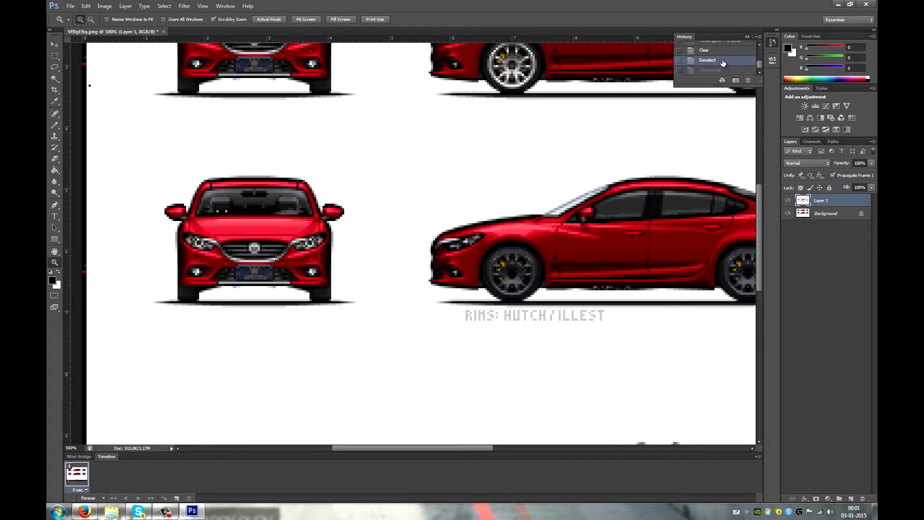
{"action": "right_click", "coordinate": [723, 62]}
{"action": "left_click", "coordinate": [702, 72]}
{"action": "left_click", "coordinate": [720, 71]}
{"action": "right_click", "coordinate": [721, 72]}
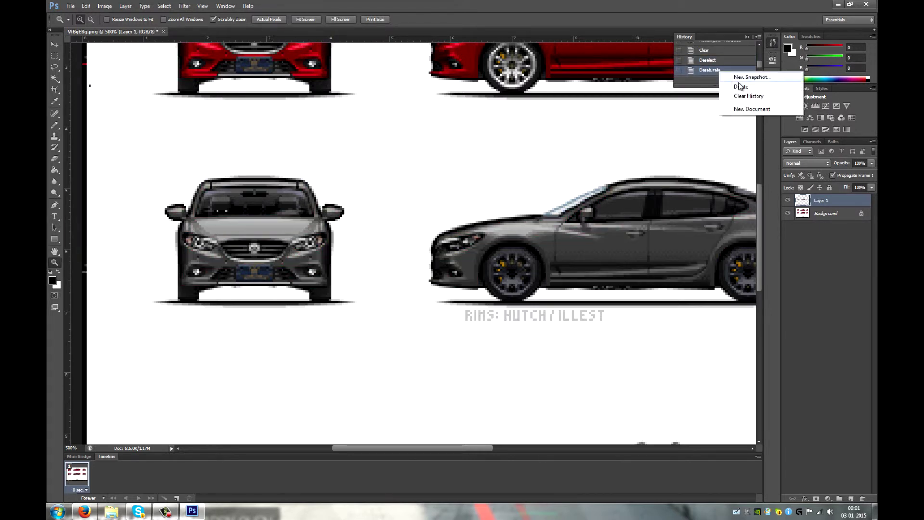
{"action": "left_click", "coordinate": [742, 86]}
{"action": "left_click", "coordinate": [529, 190]}
{"action": "key", "text": "ctrl+z"}
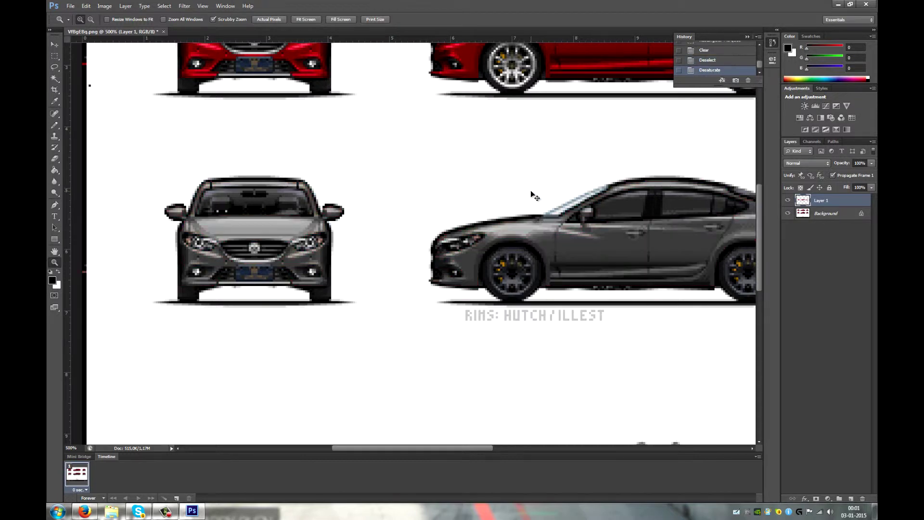
Step: Colorize the grey bodywork green with Hue/Saturation, using Hue 95 and Saturation about 52
{"action": "left_click_drag", "start_coordinate": [670, 210], "coordinate": [584, 208]}
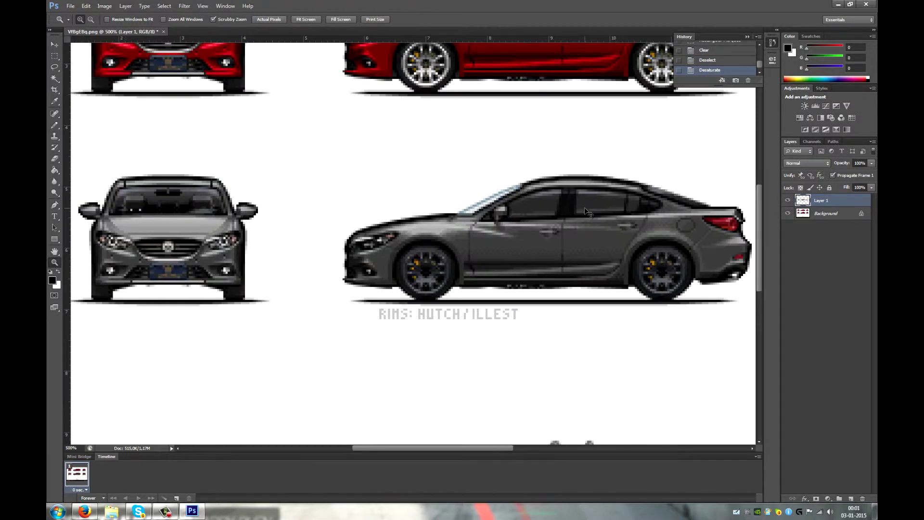
{"action": "key", "text": "ctrl+u"}
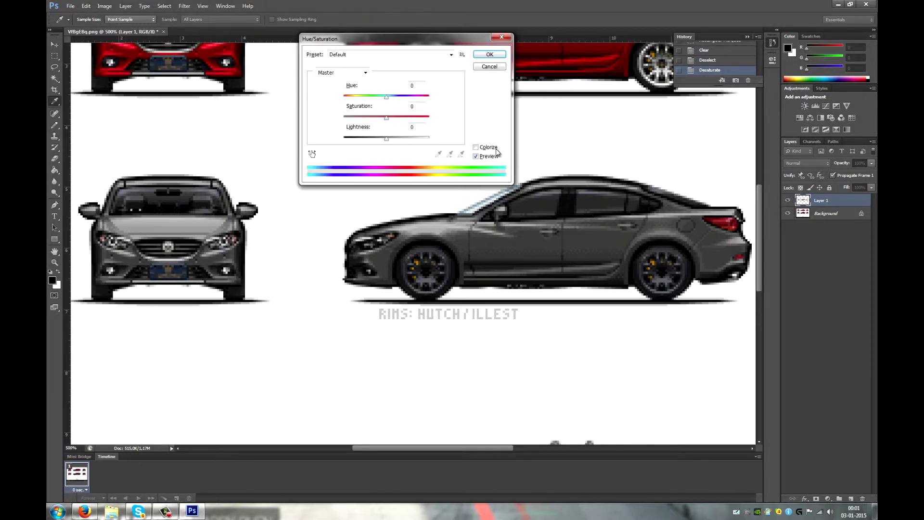
{"action": "left_click", "coordinate": [475, 147]}
{"action": "left_click_drag", "start_coordinate": [366, 118], "coordinate": [390, 121]}
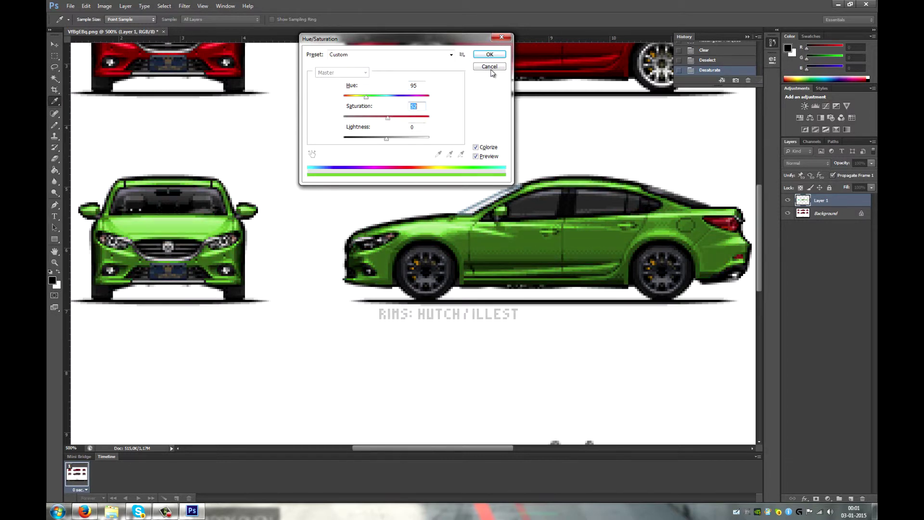
{"action": "left_click", "coordinate": [496, 55]}
Step: Increase the green bodywork's contrast with Levels, setting the midtone input to 0.76 and the white input to 234
{"action": "key", "text": "ctrl+l"}
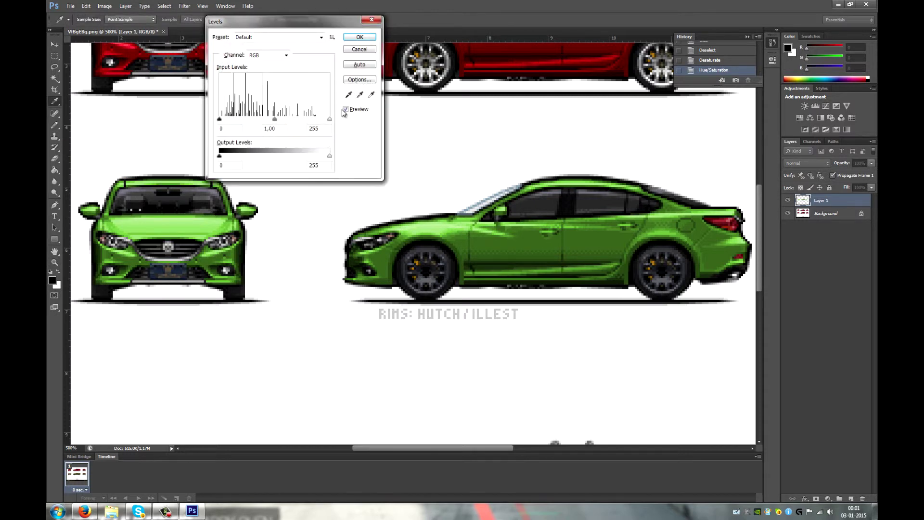
{"action": "left_click_drag", "start_coordinate": [329, 119], "coordinate": [279, 119]}
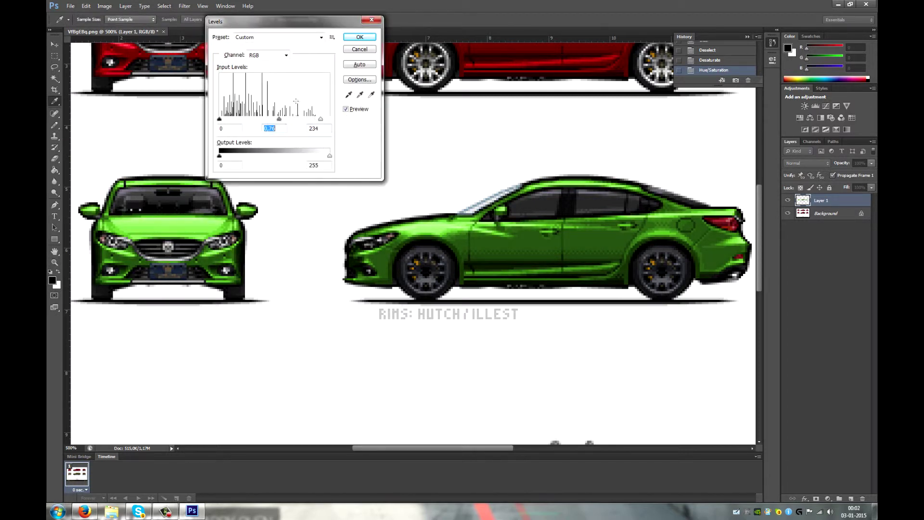
{"action": "left_click", "coordinate": [360, 37]}
Step: Shift the hue of the green bodywork to blue with Hue/Saturation
{"action": "key", "text": "ctrl+u"}
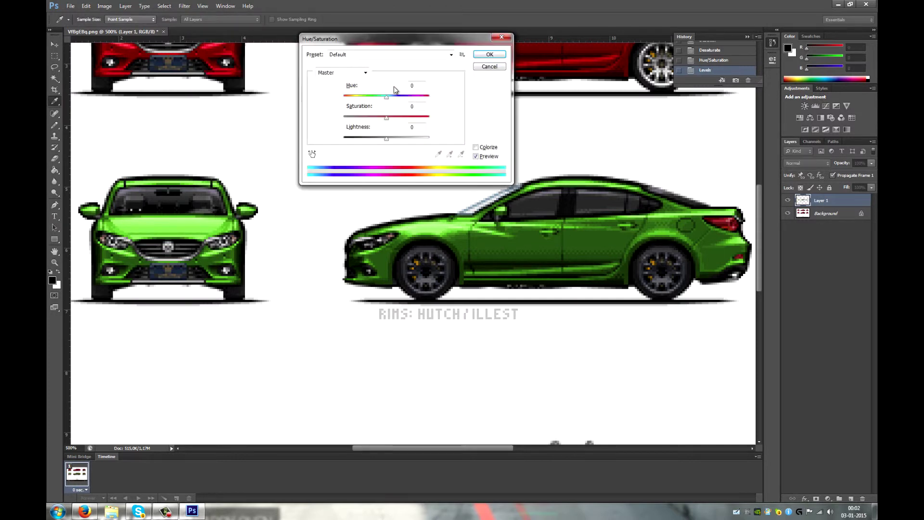
{"action": "left_click_drag", "start_coordinate": [387, 97], "coordinate": [417, 106]}
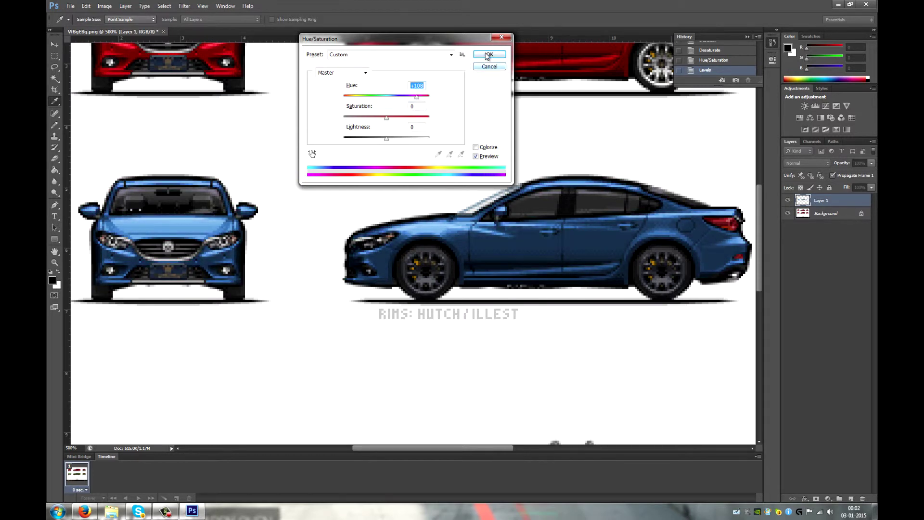
{"action": "left_click", "coordinate": [487, 56]}
{"action": "key", "text": "z"}
{"action": "left_click_drag", "start_coordinate": [580, 132], "coordinate": [606, 131]}
Step: Try tinting the blue bodywork's highlights with Color Balance, moving them strongly toward red and slightly toward magenta and yellow
{"action": "left_click", "coordinate": [104, 6]}
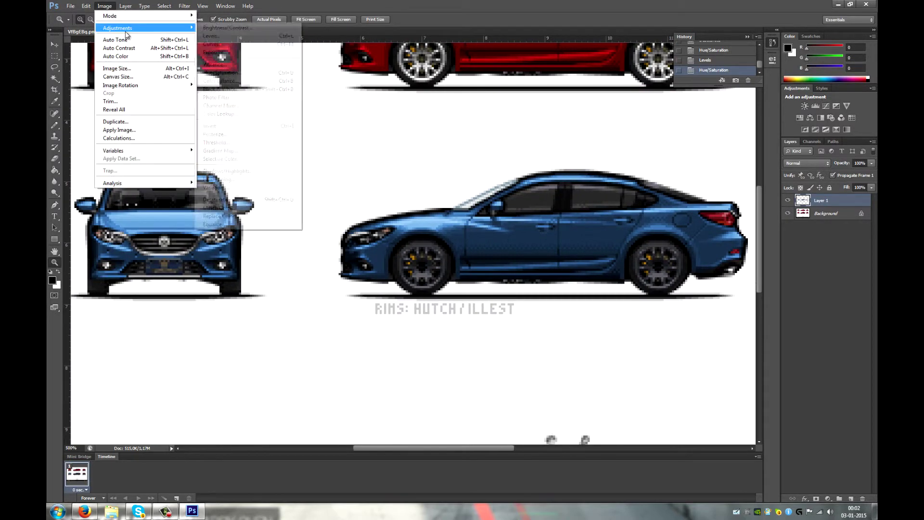
{"action": "mouse_move", "coordinate": [126, 32]}
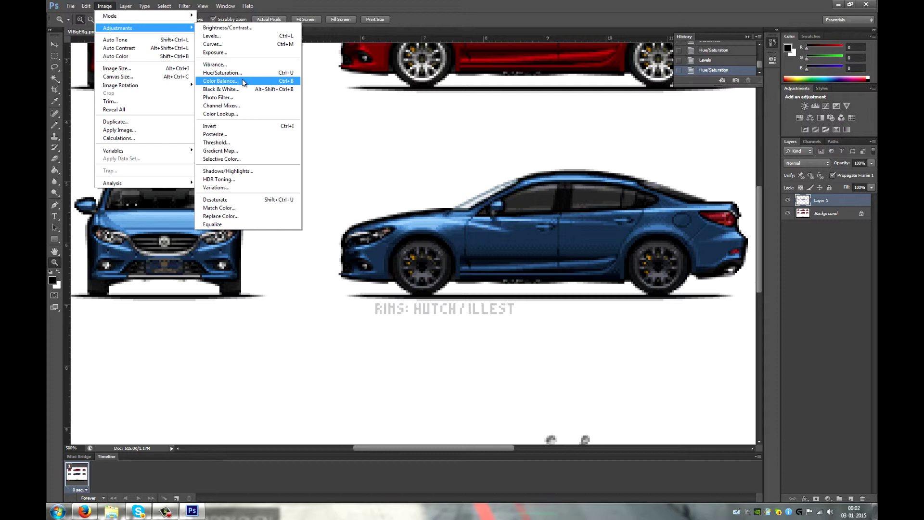
{"action": "left_click", "coordinate": [243, 82]}
{"action": "left_click_drag", "start_coordinate": [439, 143], "coordinate": [320, 71]}
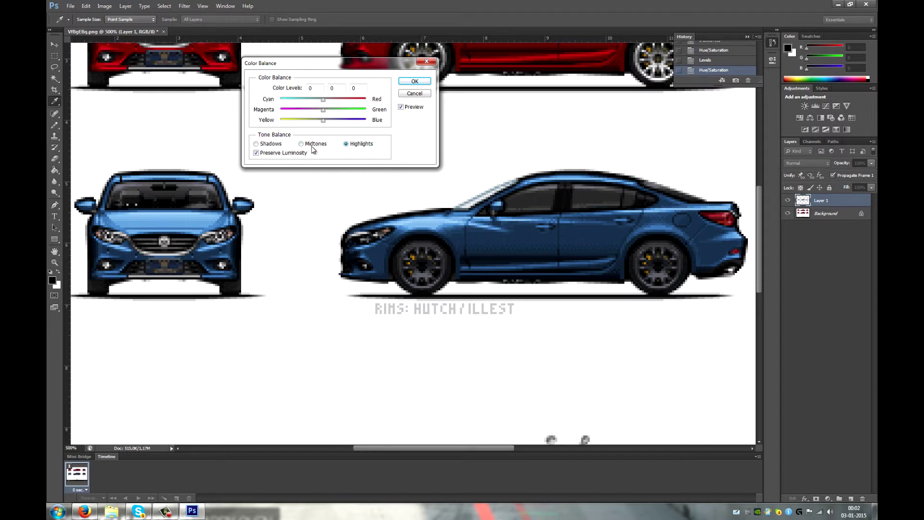
{"action": "left_click", "coordinate": [362, 145]}
{"action": "left_click_drag", "start_coordinate": [323, 121], "coordinate": [293, 131]}
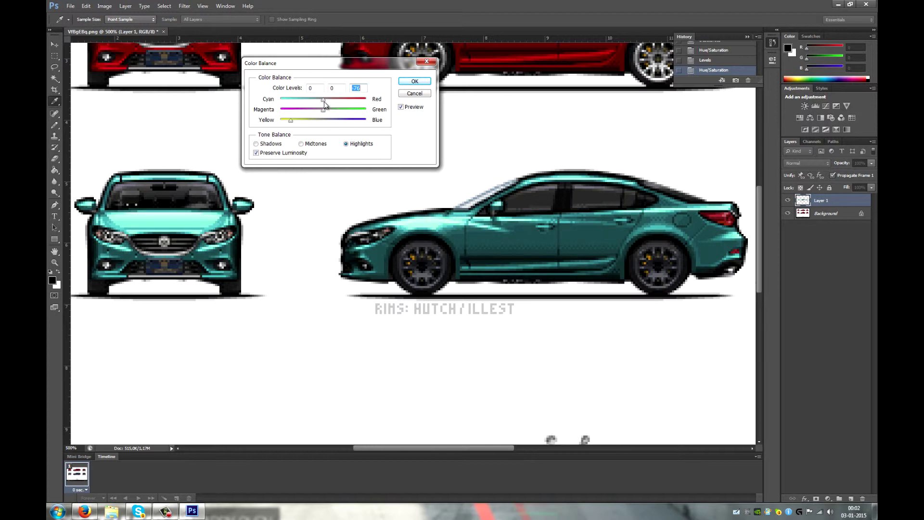
{"action": "left_click_drag", "start_coordinate": [323, 99], "coordinate": [344, 110]}
{"action": "left_click_drag", "start_coordinate": [291, 121], "coordinate": [316, 110]}
{"action": "left_click", "coordinate": [312, 111]}
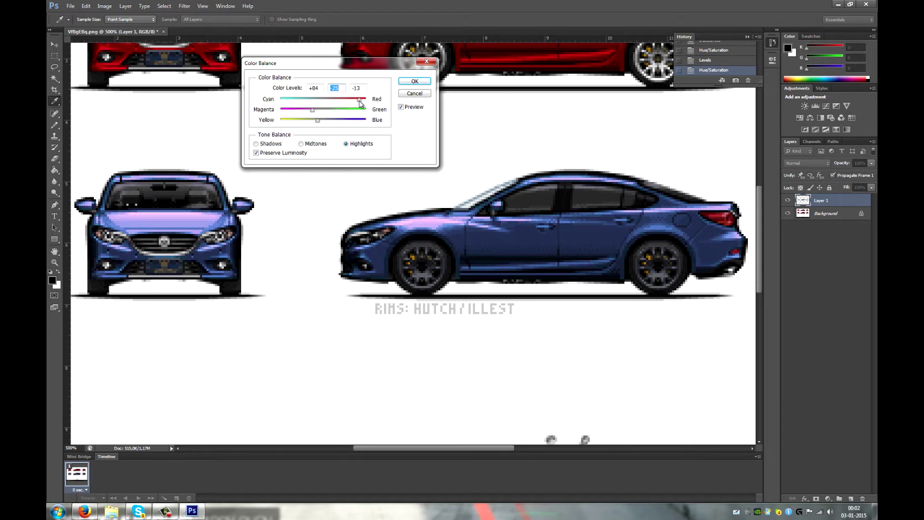
{"action": "left_click_drag", "start_coordinate": [359, 100], "coordinate": [358, 99]}
{"action": "mouse_move", "coordinate": [316, 121]}
{"action": "left_mouse_down"}
{"action": "mouse_move", "coordinate": [330, 122]}
{"action": "mouse_move", "coordinate": [304, 121]}
{"action": "mouse_move", "coordinate": [348, 122]}
{"action": "mouse_move", "coordinate": [285, 121]}
{"action": "mouse_move", "coordinate": [302, 126]}
{"action": "left_mouse_up"}
Step: Try shifting the bodywork's midtones toward yellow at -70 in Color Balance, and dismiss the chat notification
{"action": "left_click", "coordinate": [302, 144]}
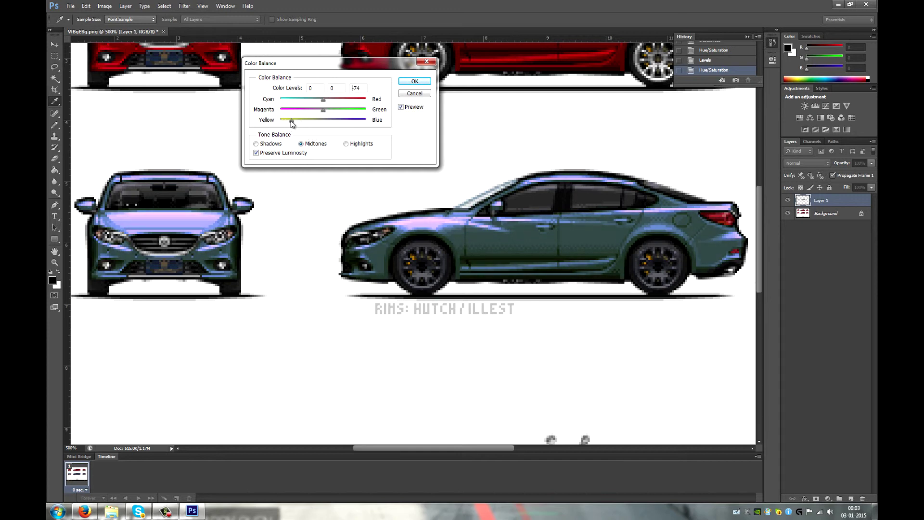
{"action": "left_click_drag", "start_coordinate": [295, 124], "coordinate": [324, 107]}
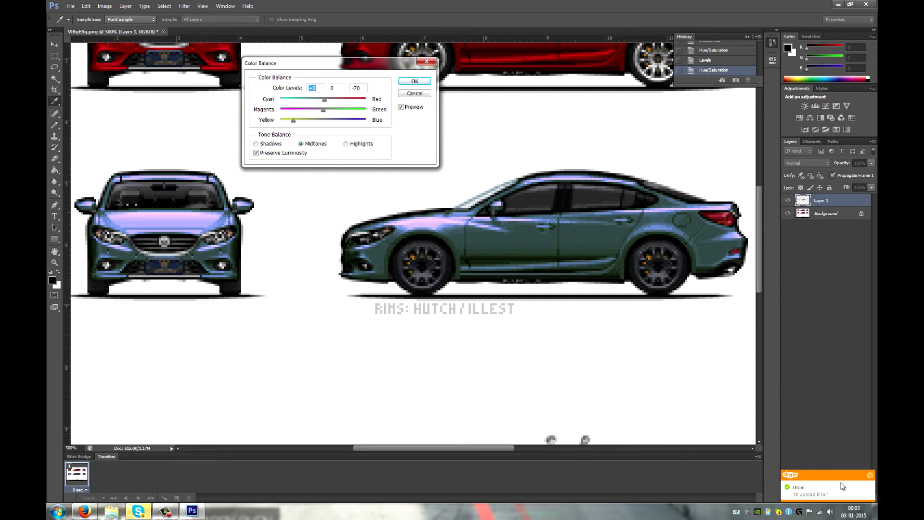
{"action": "left_click", "coordinate": [869, 476]}
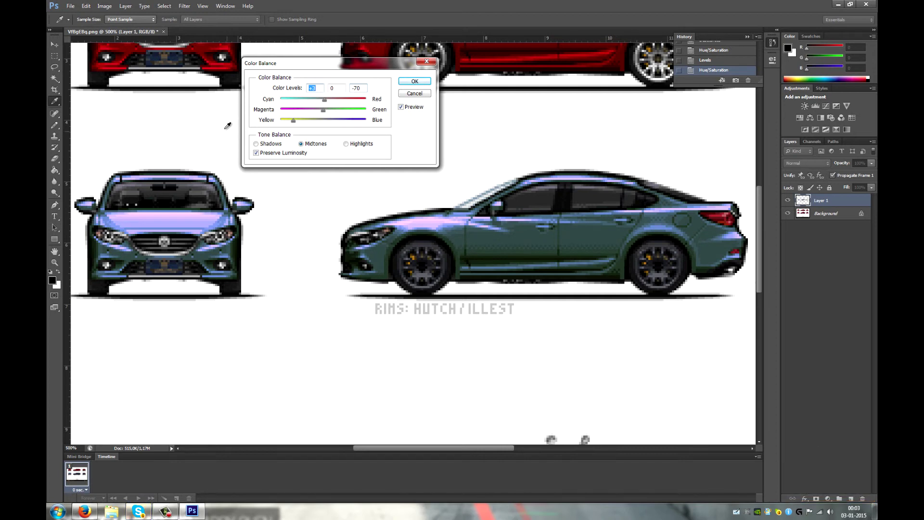
Step: Try Color Balance levels of +43, +26 and -3 on the bodywork's shadows, and cancel the whole Color Balance adjustment
{"action": "left_click", "coordinate": [255, 143]}
{"action": "mouse_move", "coordinate": [323, 121]}
{"action": "left_mouse_down"}
{"action": "mouse_move", "coordinate": [347, 124]}
{"action": "mouse_move", "coordinate": [322, 123]}
{"action": "left_mouse_up"}
{"action": "left_click_drag", "start_coordinate": [323, 111], "coordinate": [341, 104]}
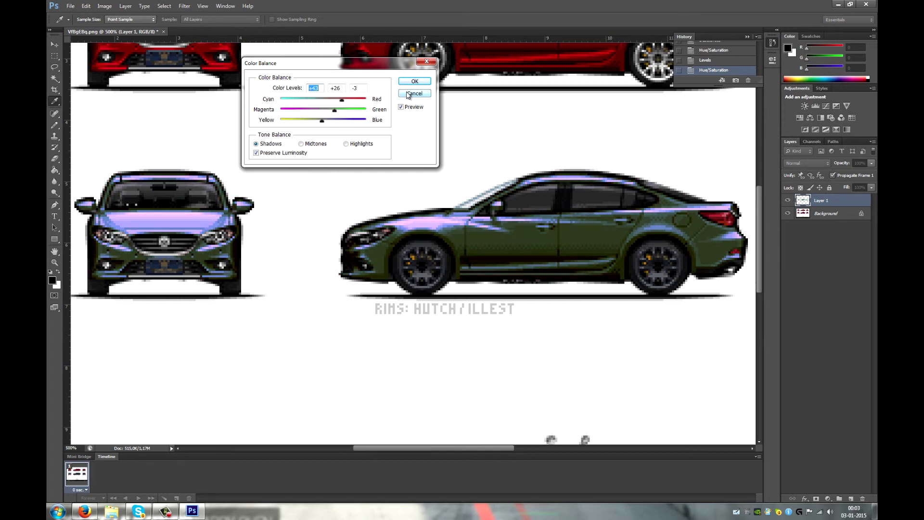
{"action": "left_click", "coordinate": [407, 94]}
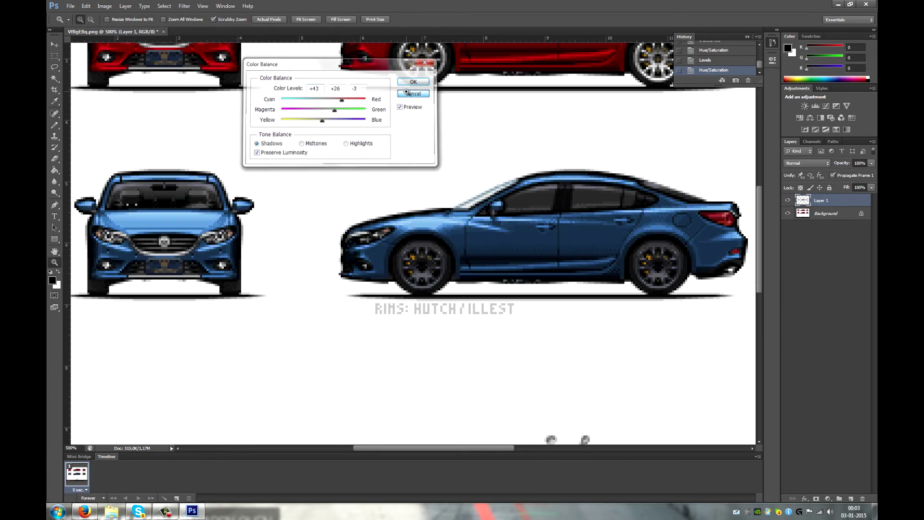
{"action": "key", "text": "z"}
{"action": "left_click_drag", "start_coordinate": [721, 202], "coordinate": [384, 187]}
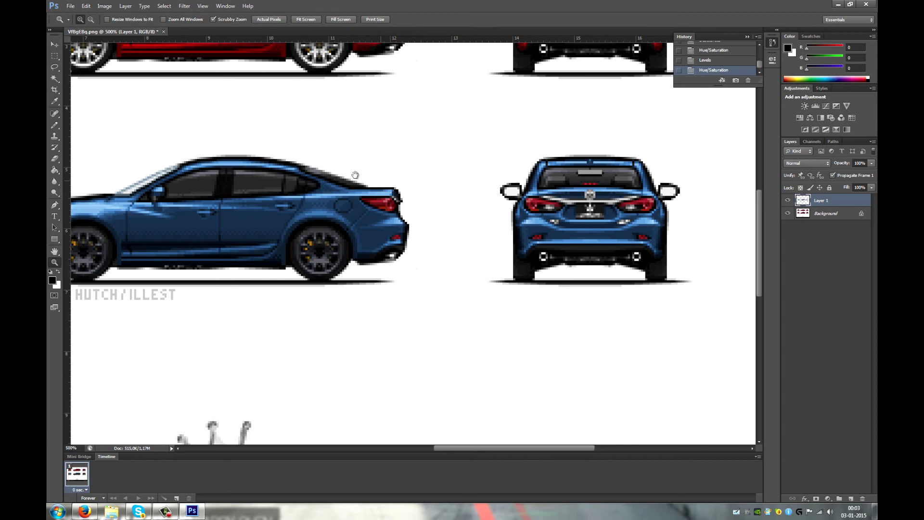
Step: Examine the blue bodywork on the front, side and rear views of the lower car row, both close up and against the whole image
{"action": "left_click_drag", "start_coordinate": [355, 175], "coordinate": [633, 171]}
{"action": "left_click_drag", "start_coordinate": [301, 179], "coordinate": [439, 180]}
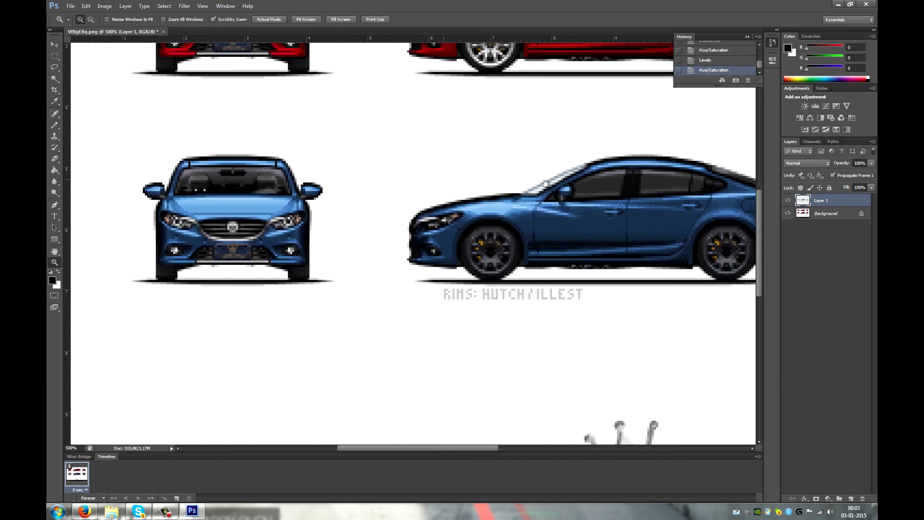
{"action": "left_click_drag", "start_coordinate": [600, 188], "coordinate": [316, 187]}
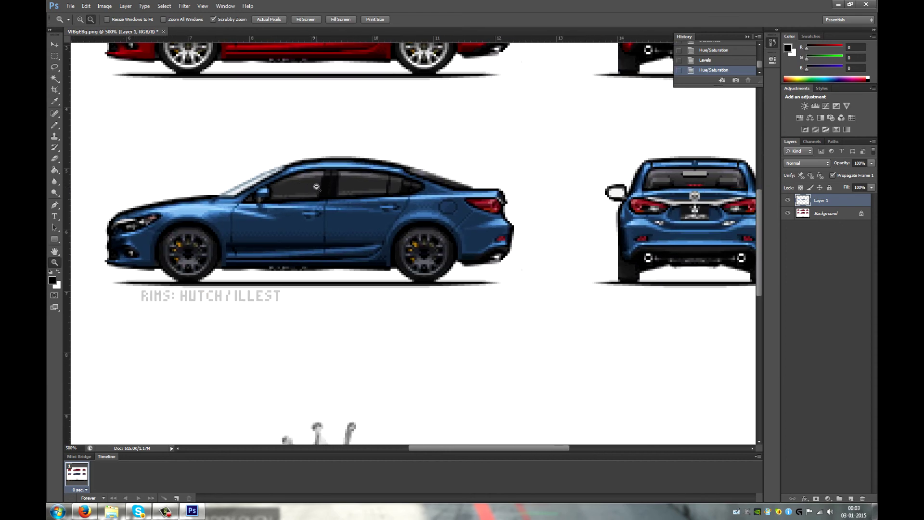
{"action": "left_click", "coordinate": [316, 187], "text": "alt"}
{"action": "left_click", "coordinate": [317, 186], "text": "alt"}
{"action": "left_click", "coordinate": [316, 187], "text": "alt"}
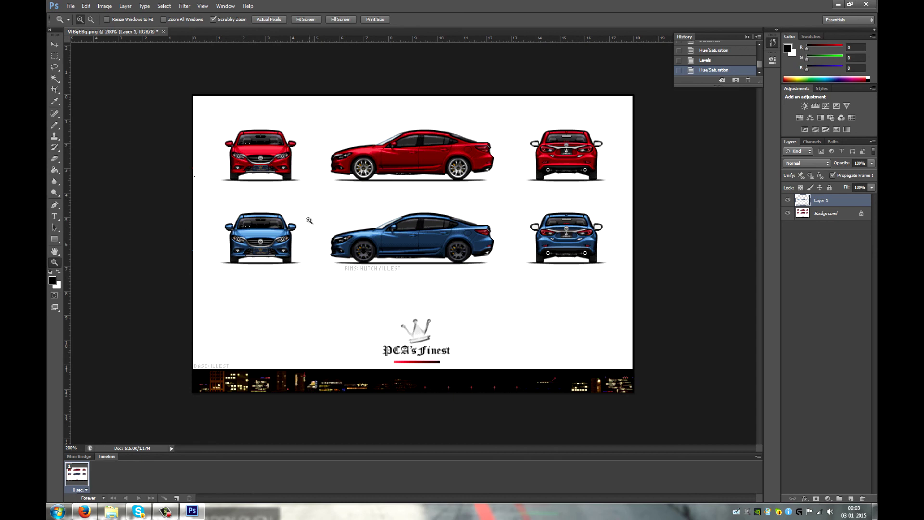
{"action": "left_click", "coordinate": [282, 230]}
{"action": "left_click", "coordinate": [281, 230]}
{"action": "left_click", "coordinate": [282, 230]}
{"action": "left_click", "coordinate": [281, 230]}
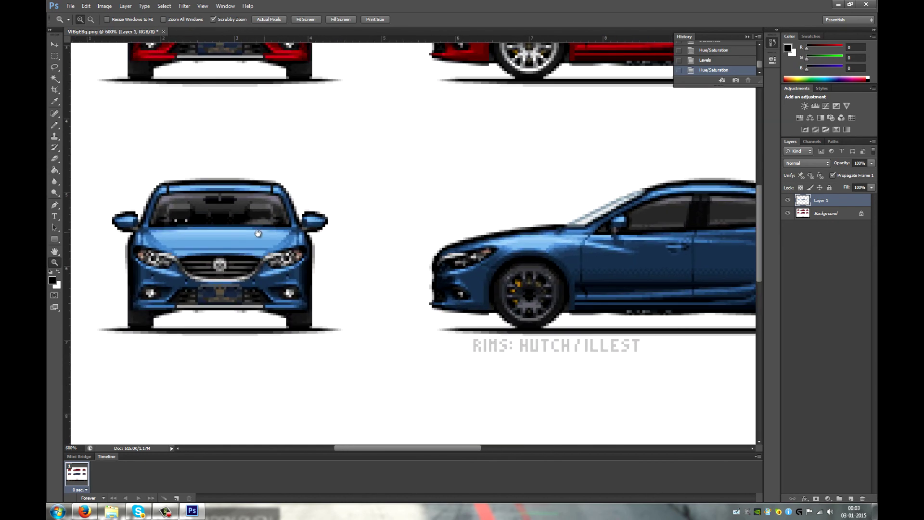
{"action": "left_click_drag", "start_coordinate": [267, 291], "coordinate": [388, 60]}
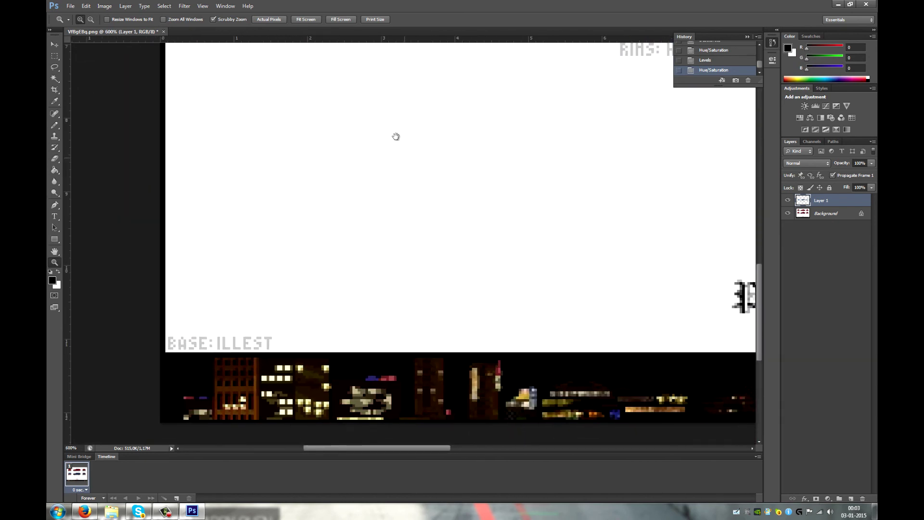
{"action": "left_click_drag", "start_coordinate": [347, 206], "coordinate": [309, 323]}
{"action": "left_click_drag", "start_coordinate": [551, 159], "coordinate": [315, 172]}
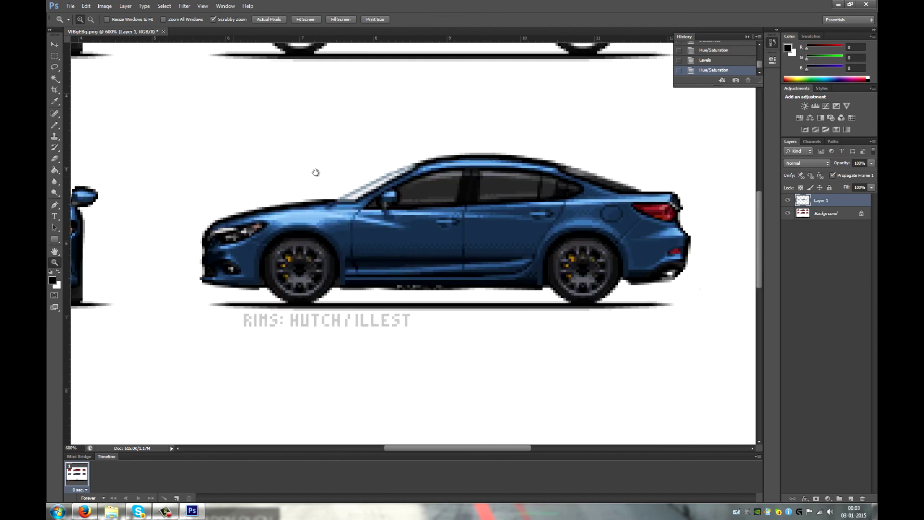